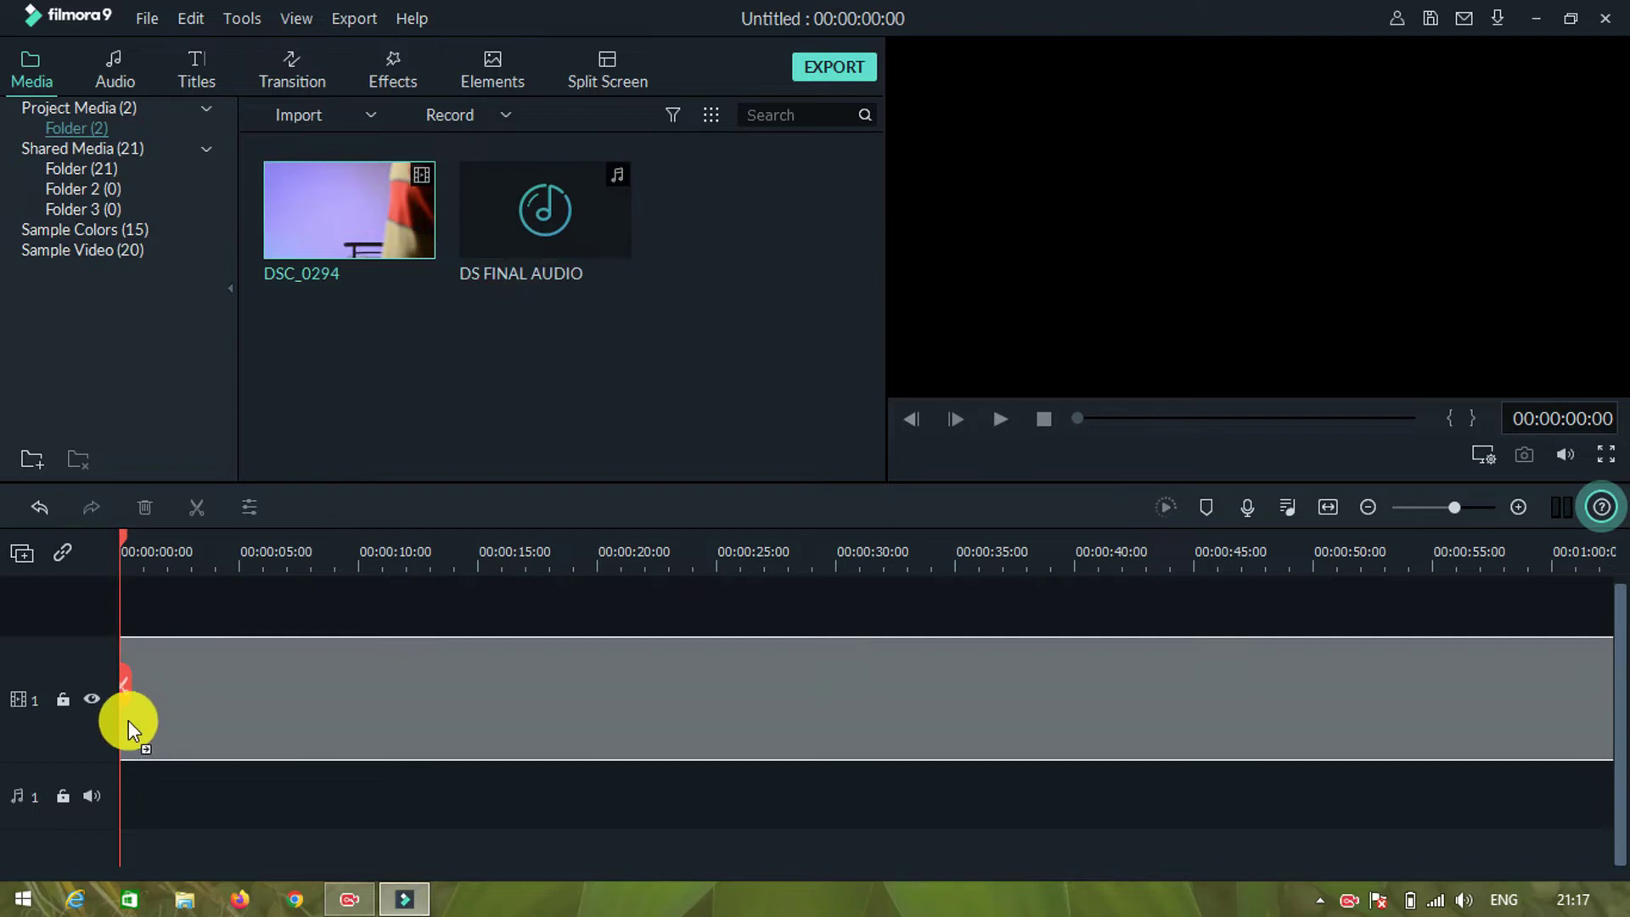
Place the DS FINAL AUDIO file at the start of audio track 1, beneath the DSC_0294 clip.
left_click(1368, 506)
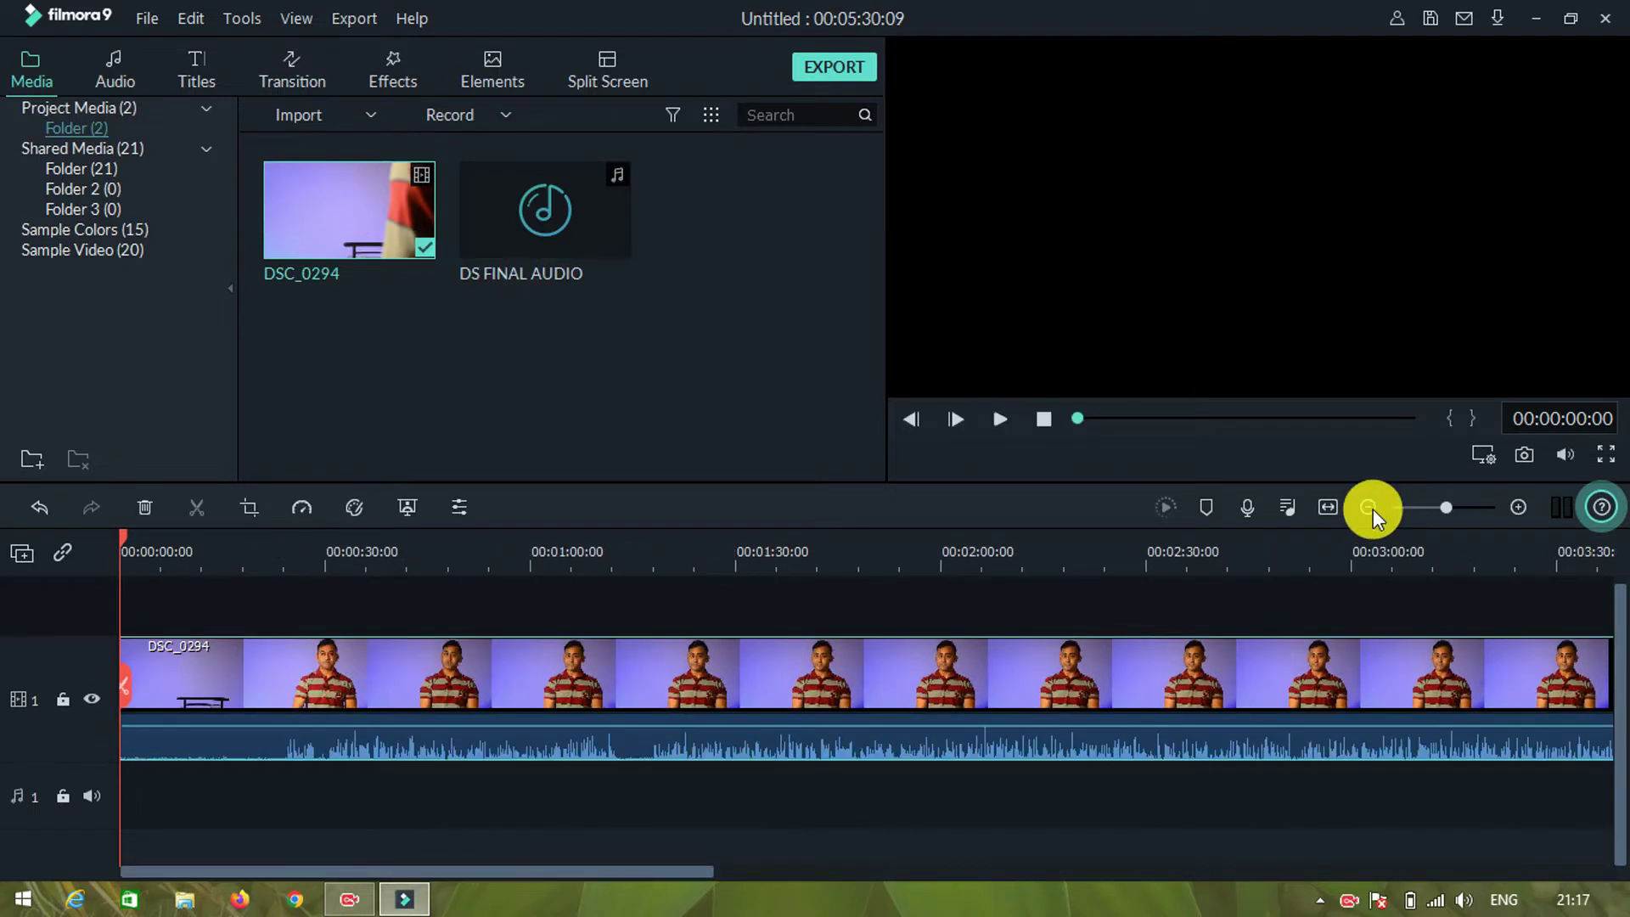
left_click_drag(580, 240, 131, 760)
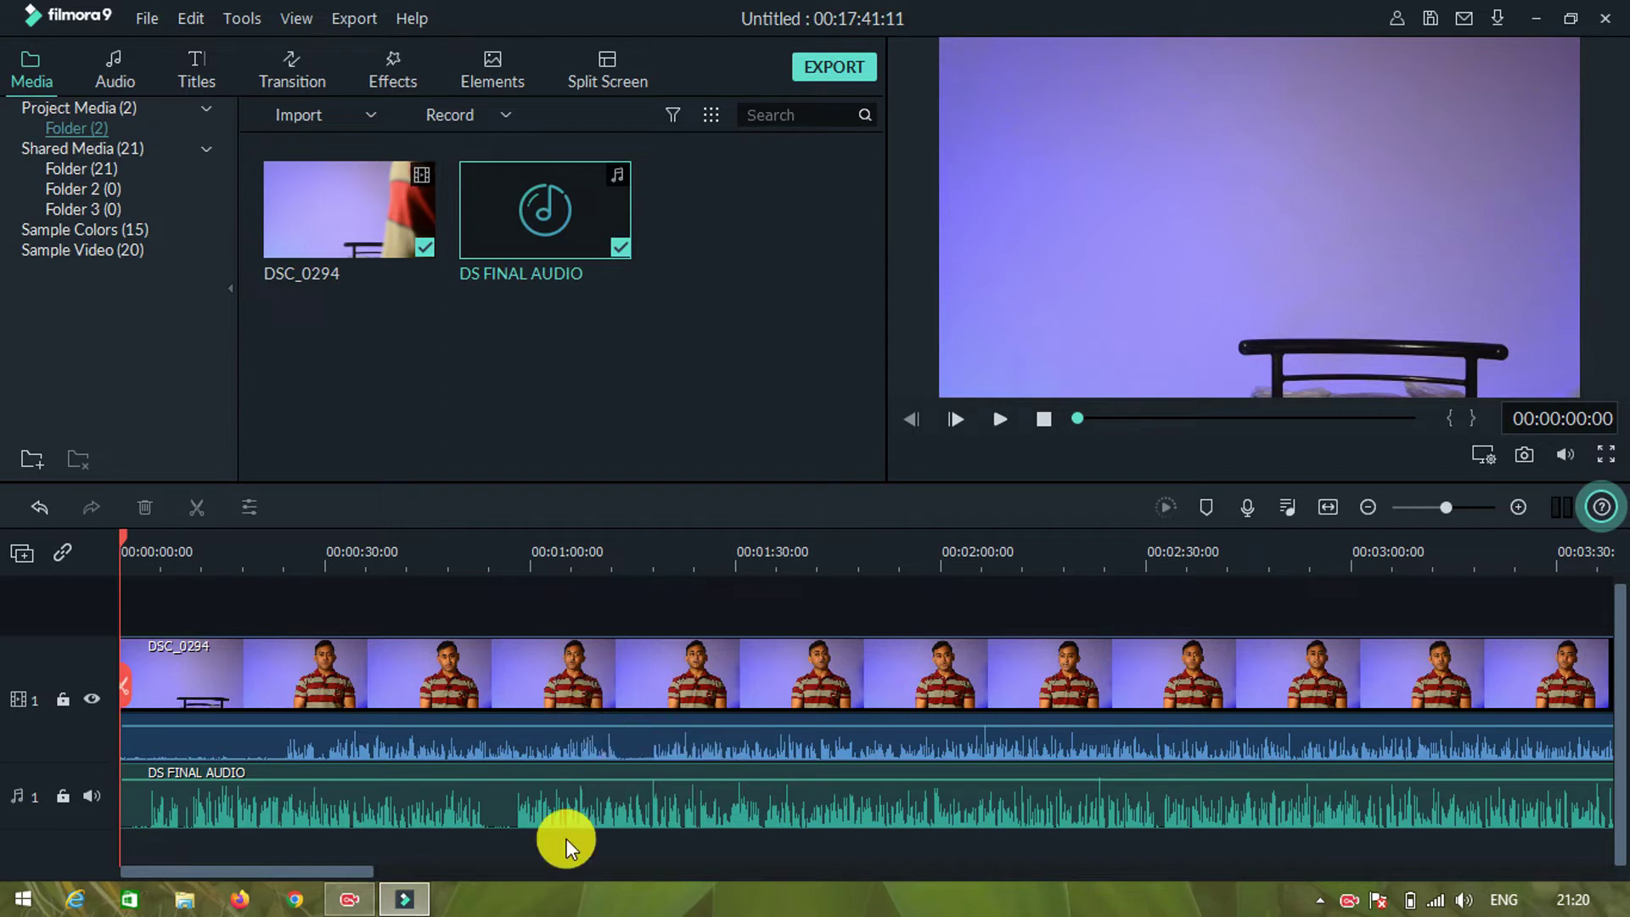
left_click(580, 746)
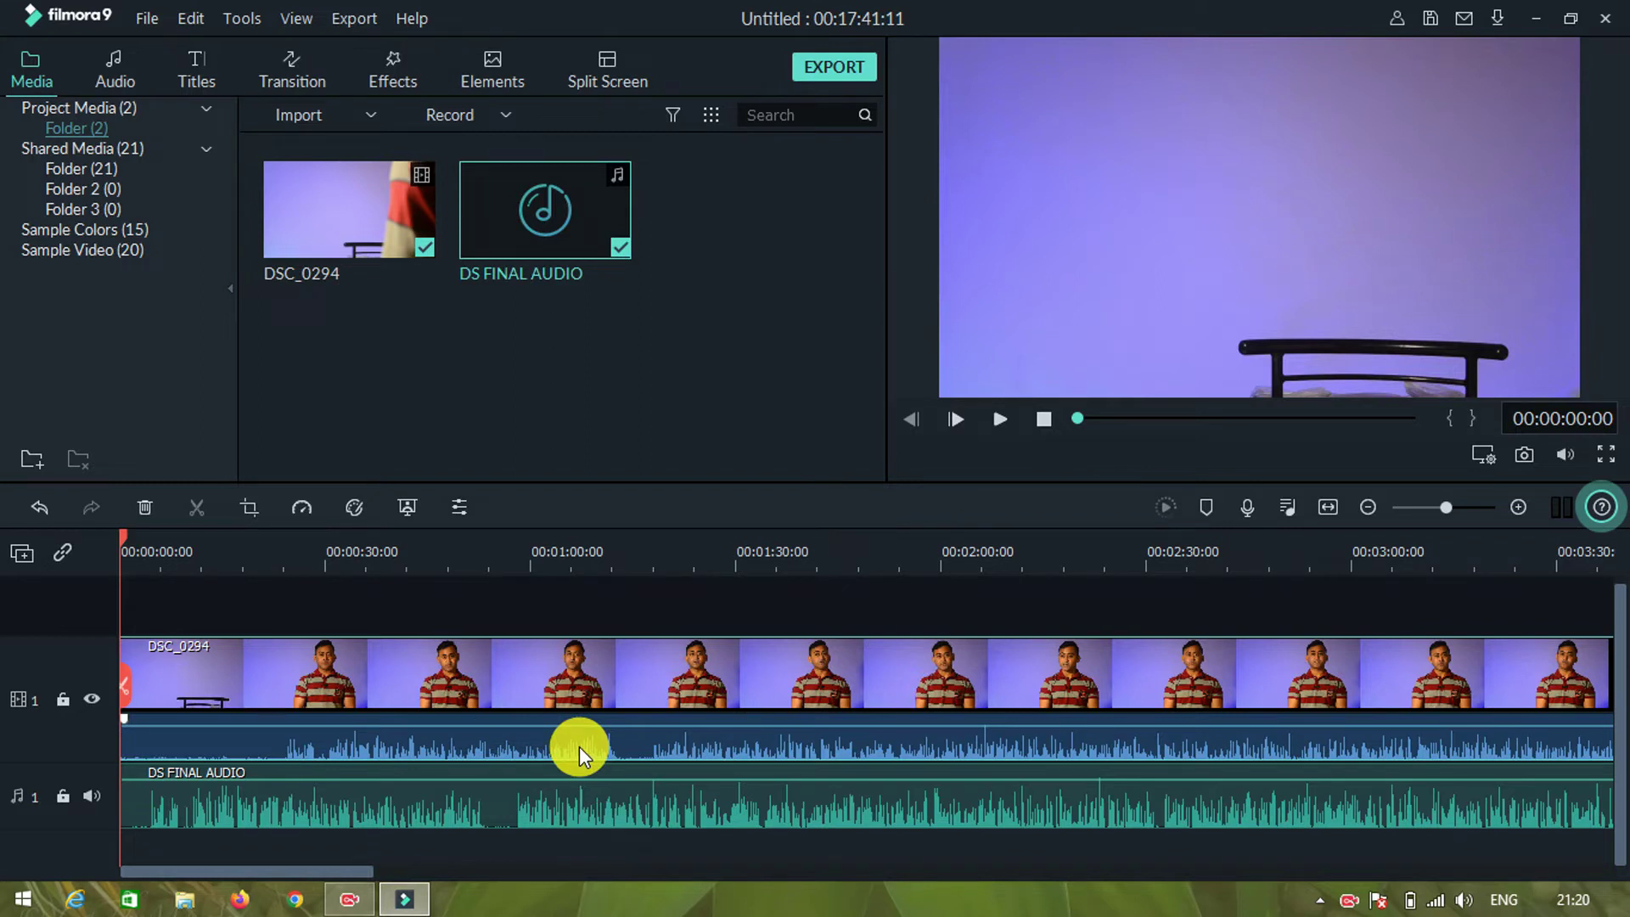
Mute audio track 1 and play the DSC_0294 clip's own sound from about 00:00:24, where the speech starts.
left_click(285, 540)
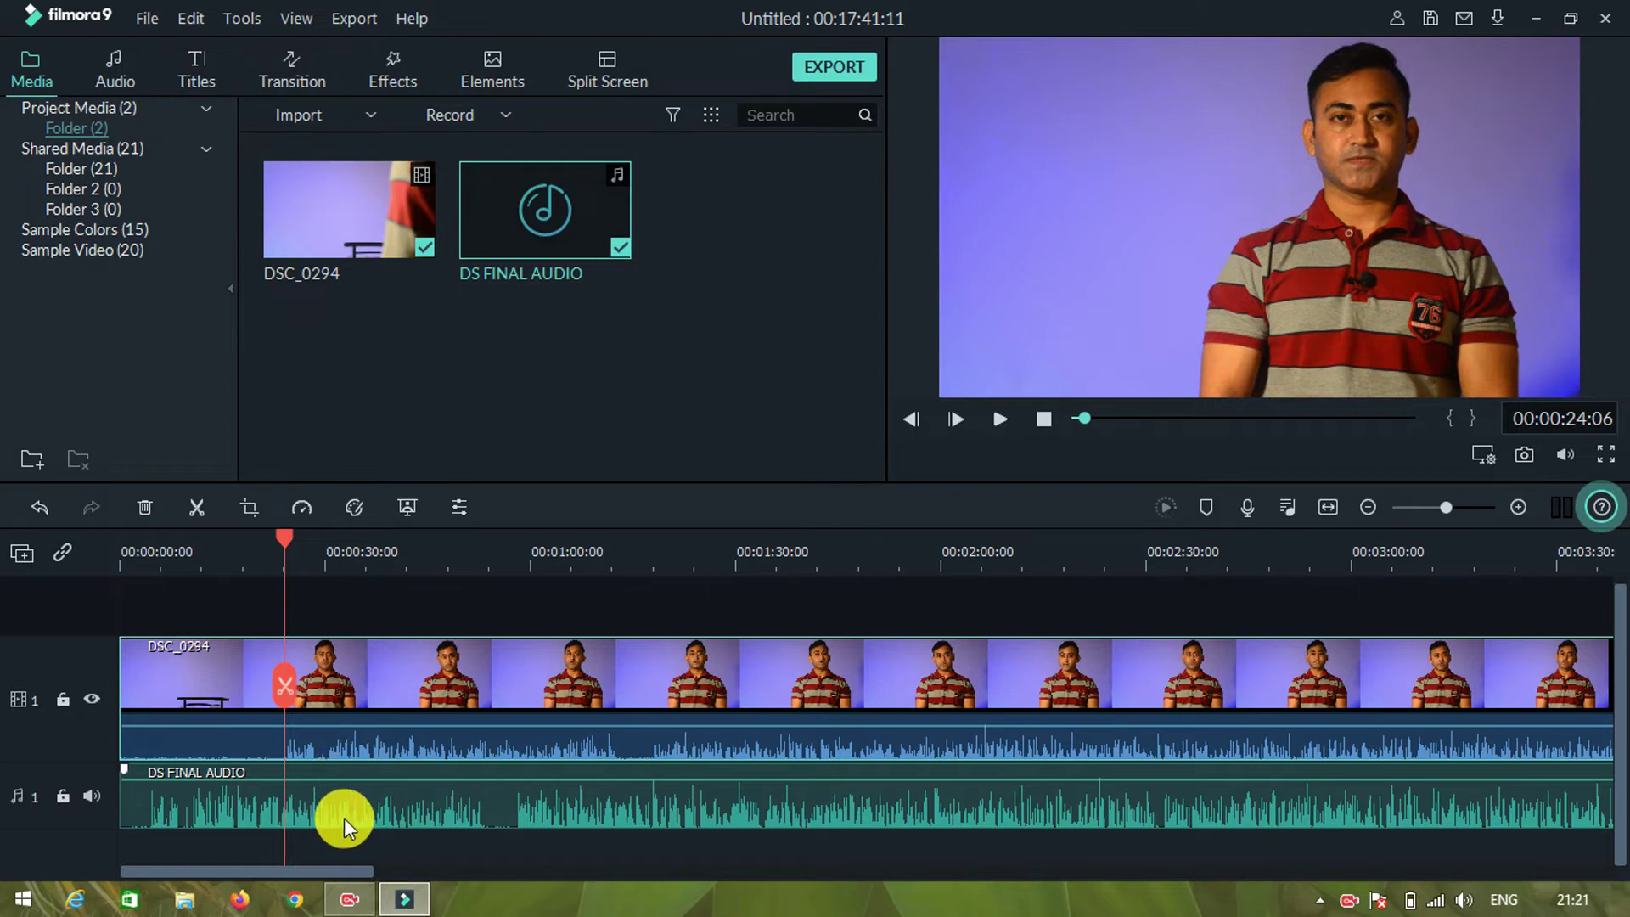
left_click(90, 797)
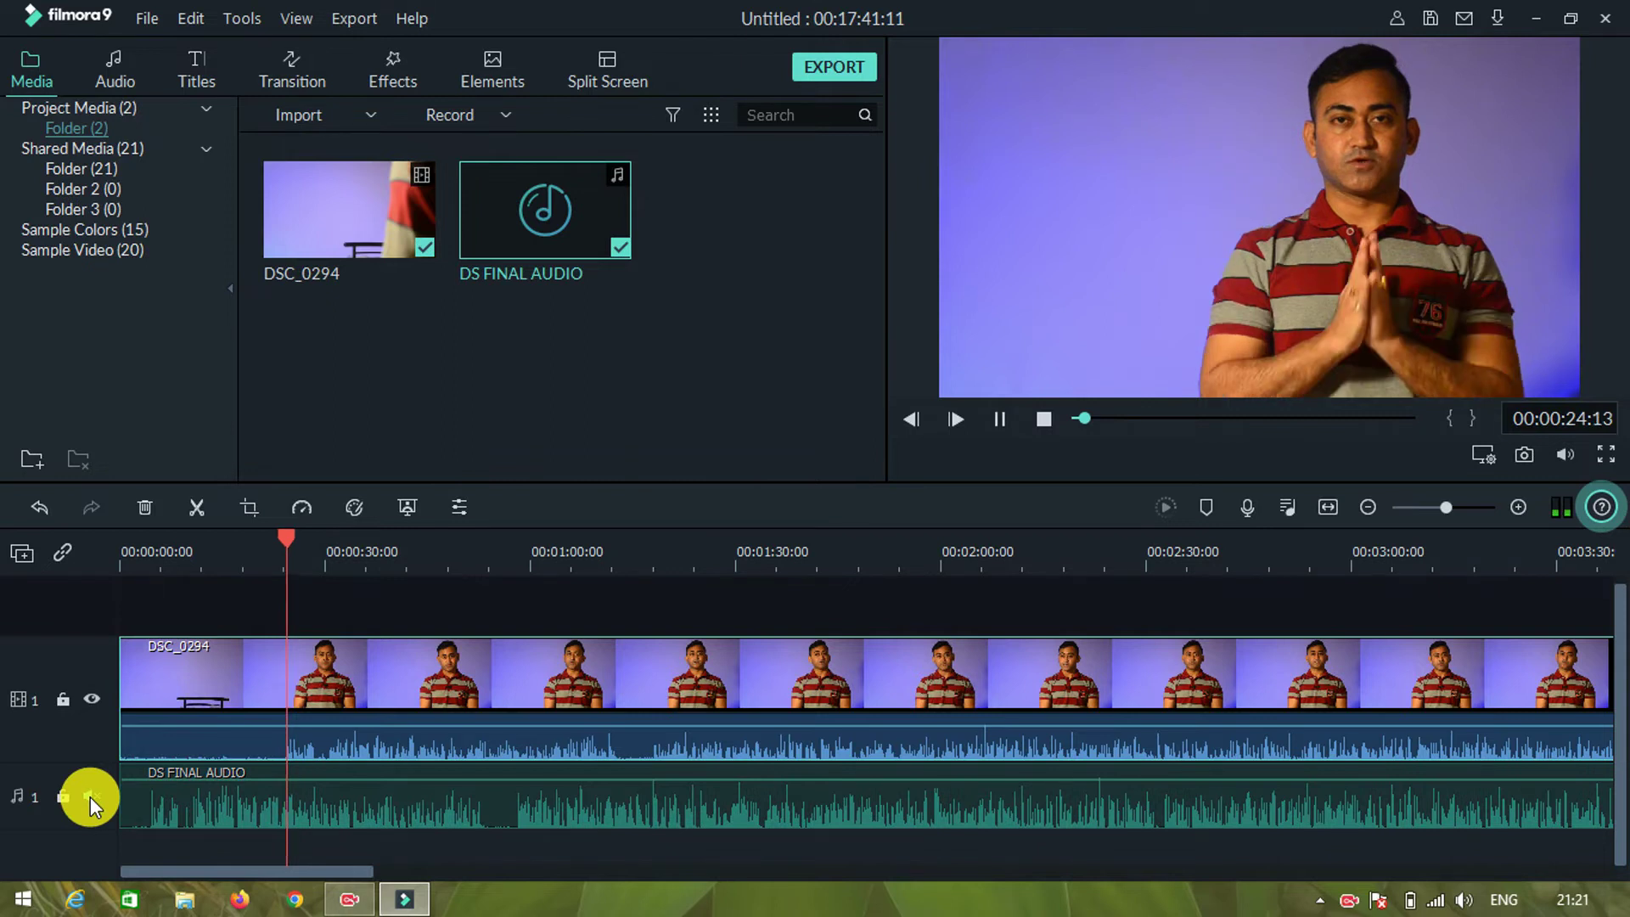
left_click(282, 537)
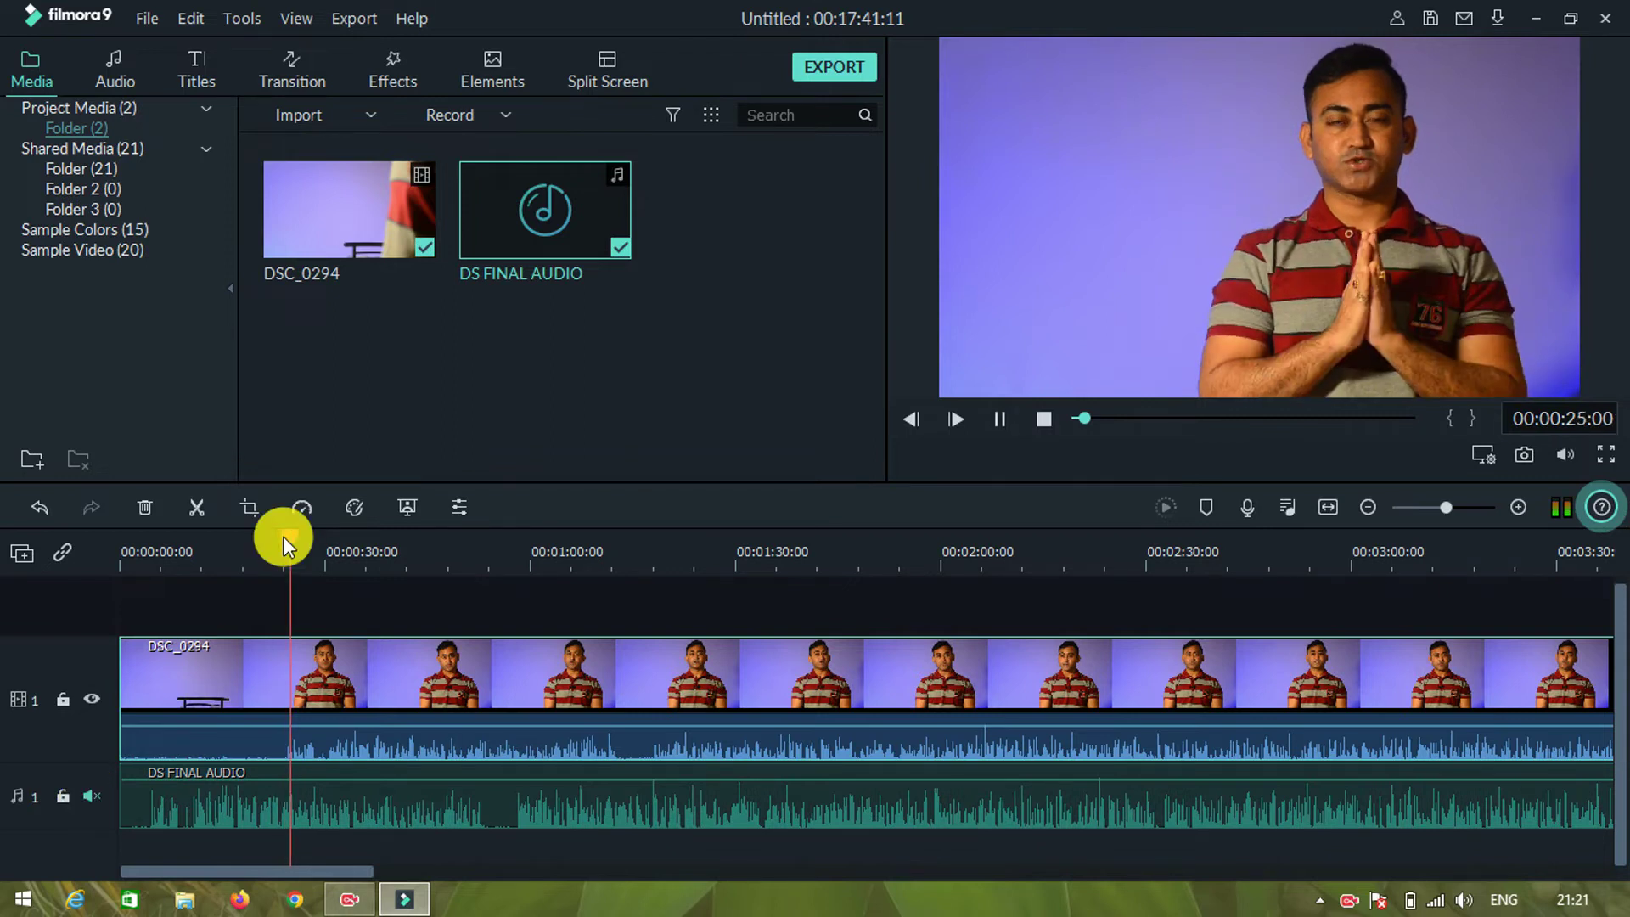
key("space")
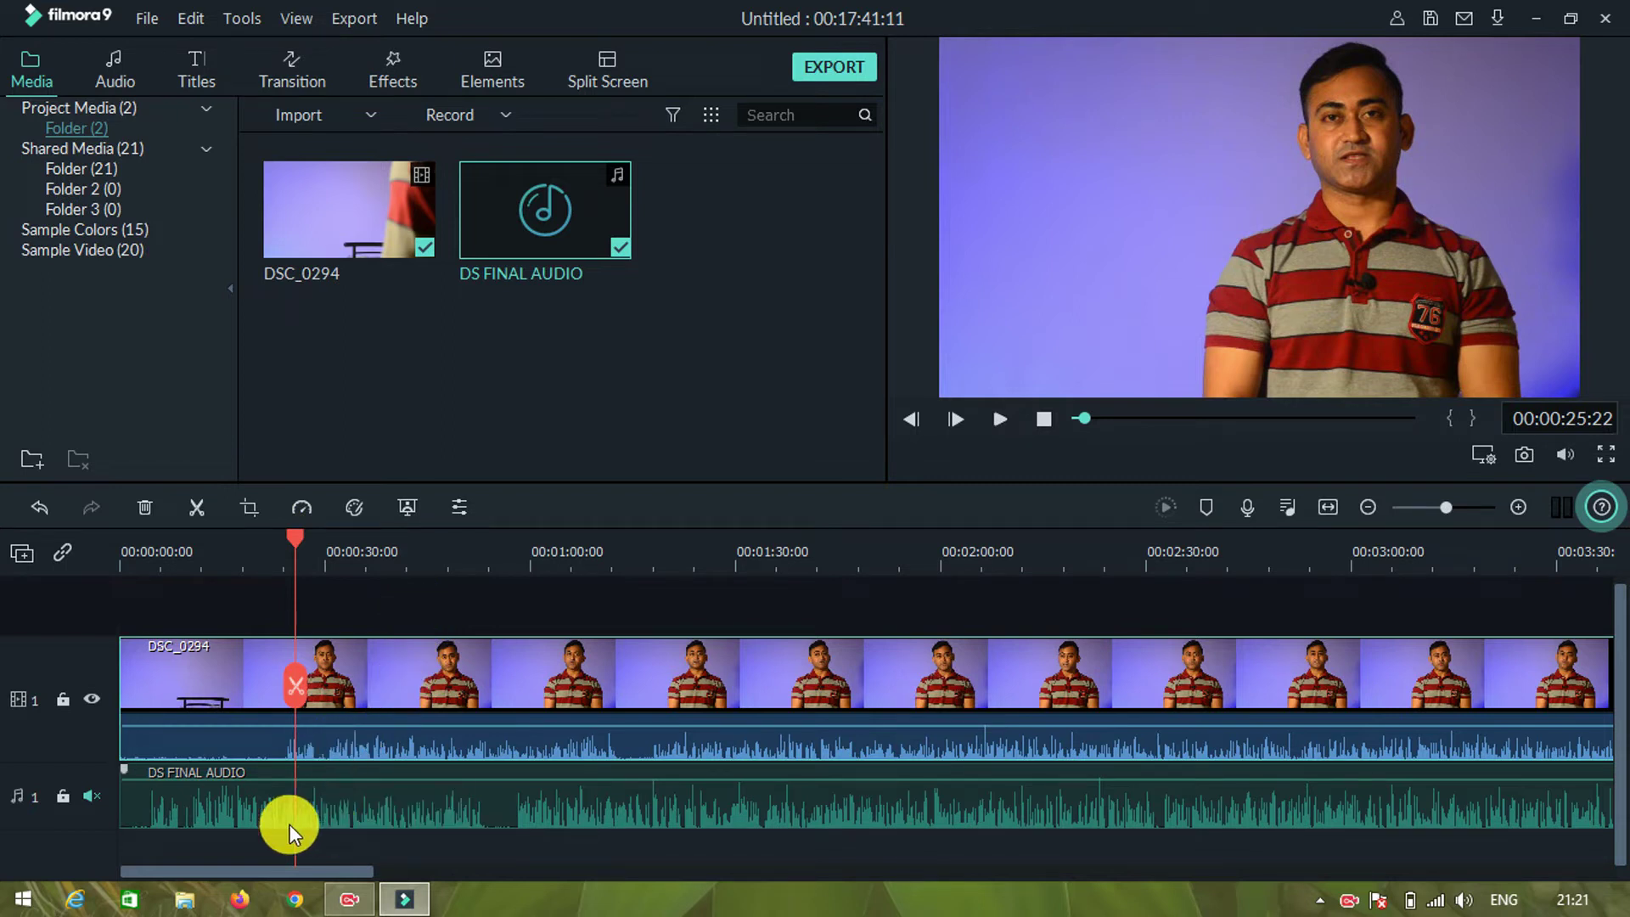
Shift DS FINAL AUDIO later on its track so its waveform lines up with the camera sound.
left_click(91, 790)
left_click(358, 815)
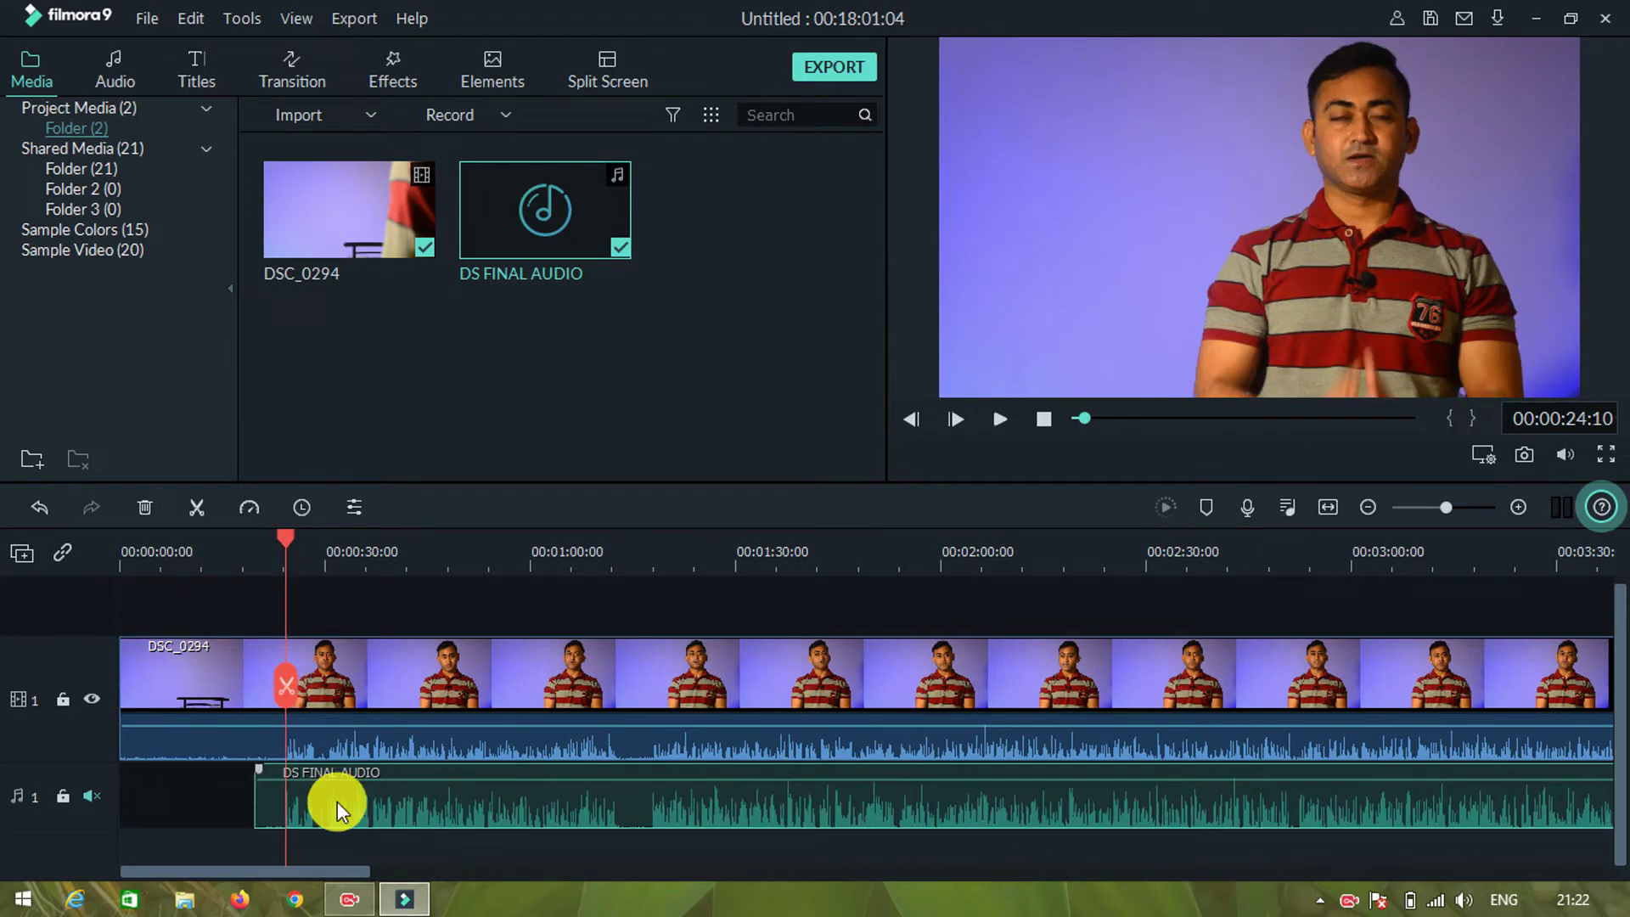
Detach the DSC_0294 audio to its own muted track, with DS FINAL AUDIO unmuted, and check the sync from 00:00:23:21.
left_click(93, 797)
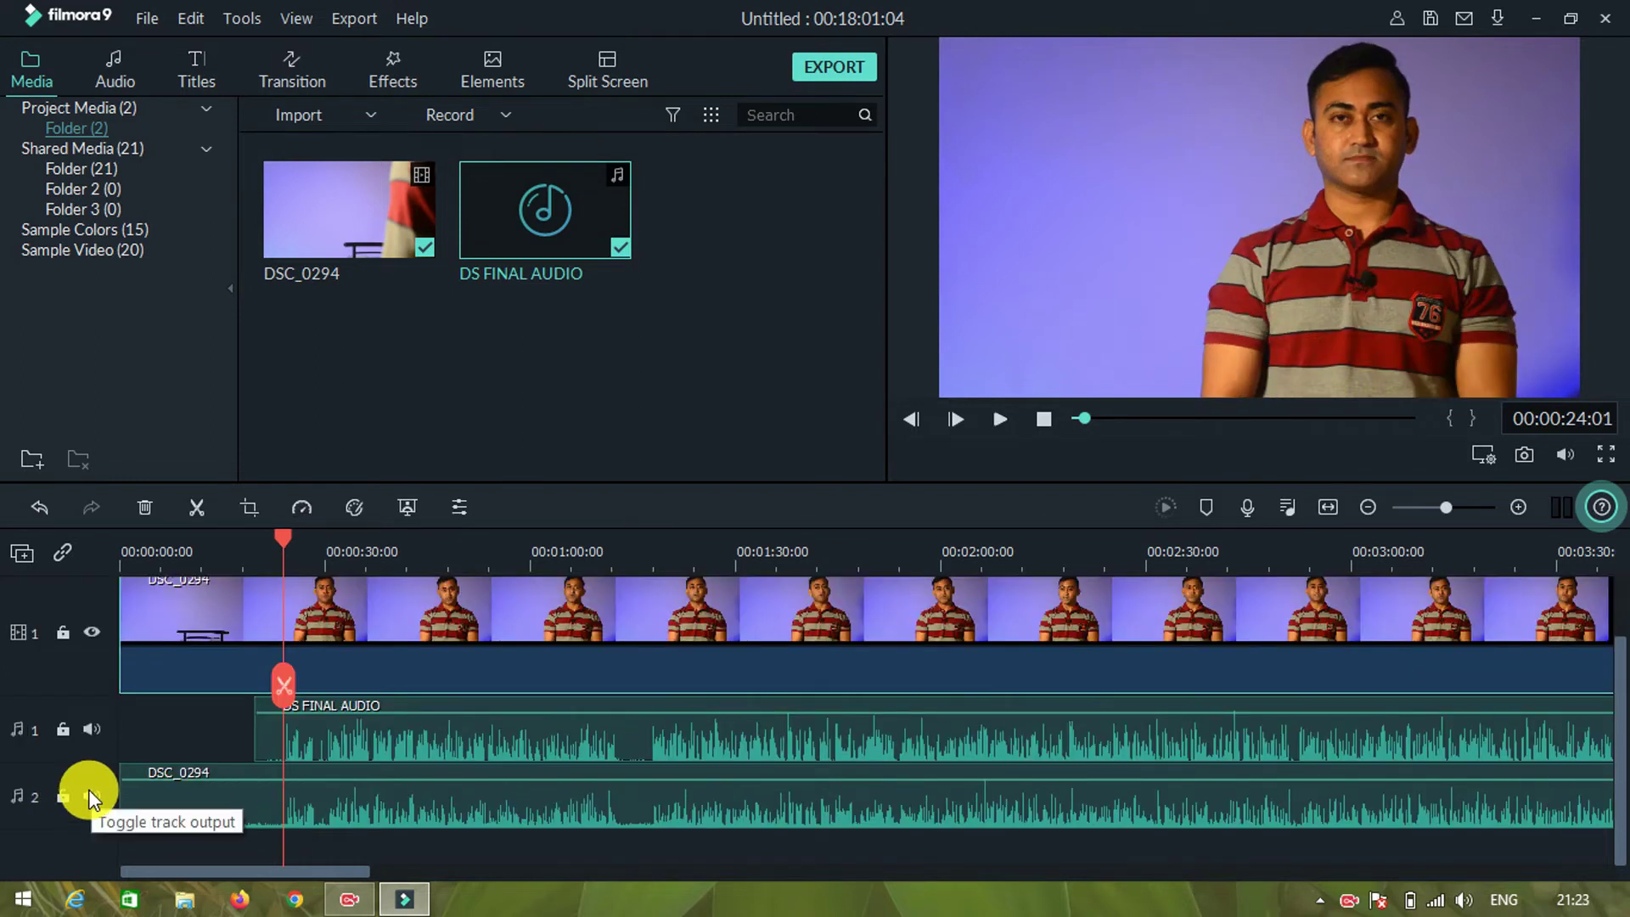
left_click(92, 796)
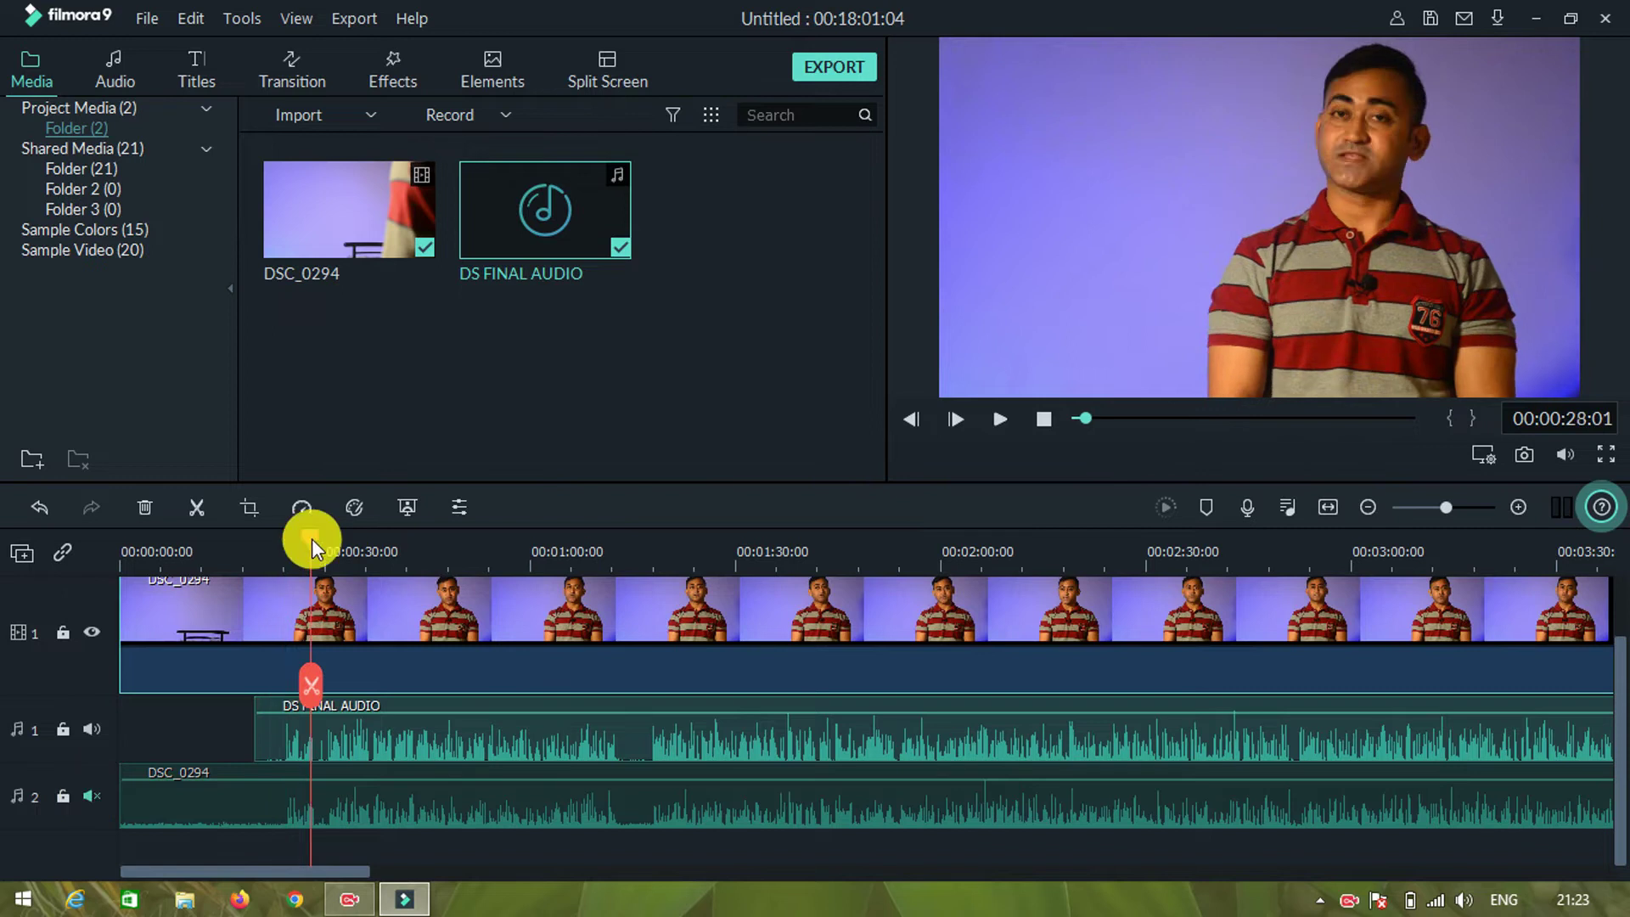
left_click_drag(312, 539, 282, 561)
key("space")
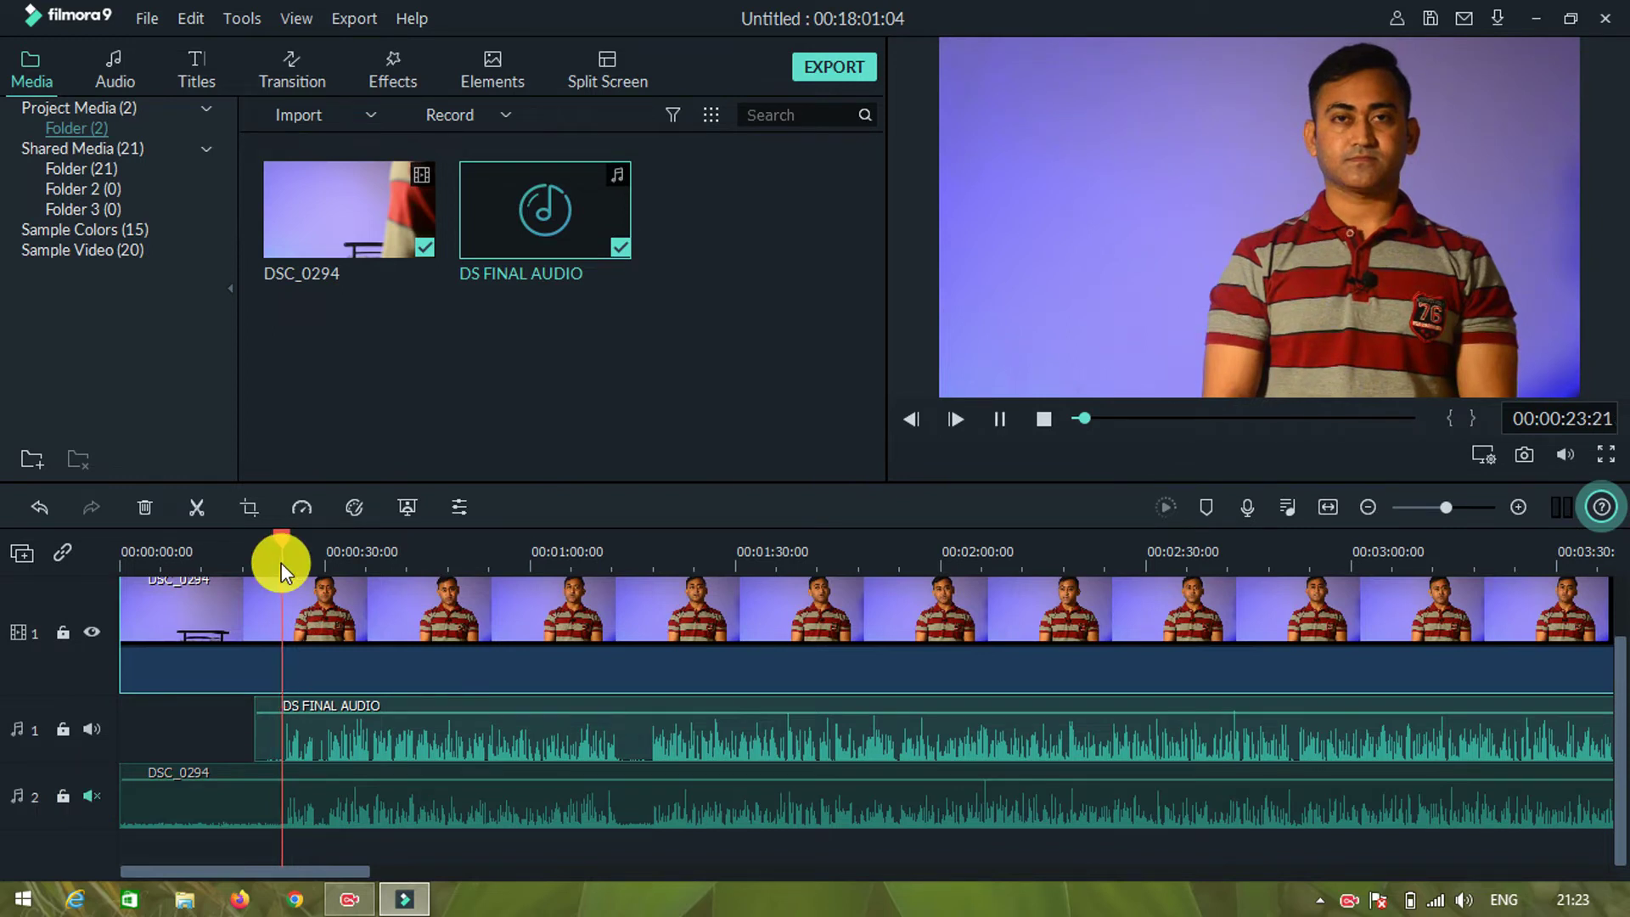
key("space")
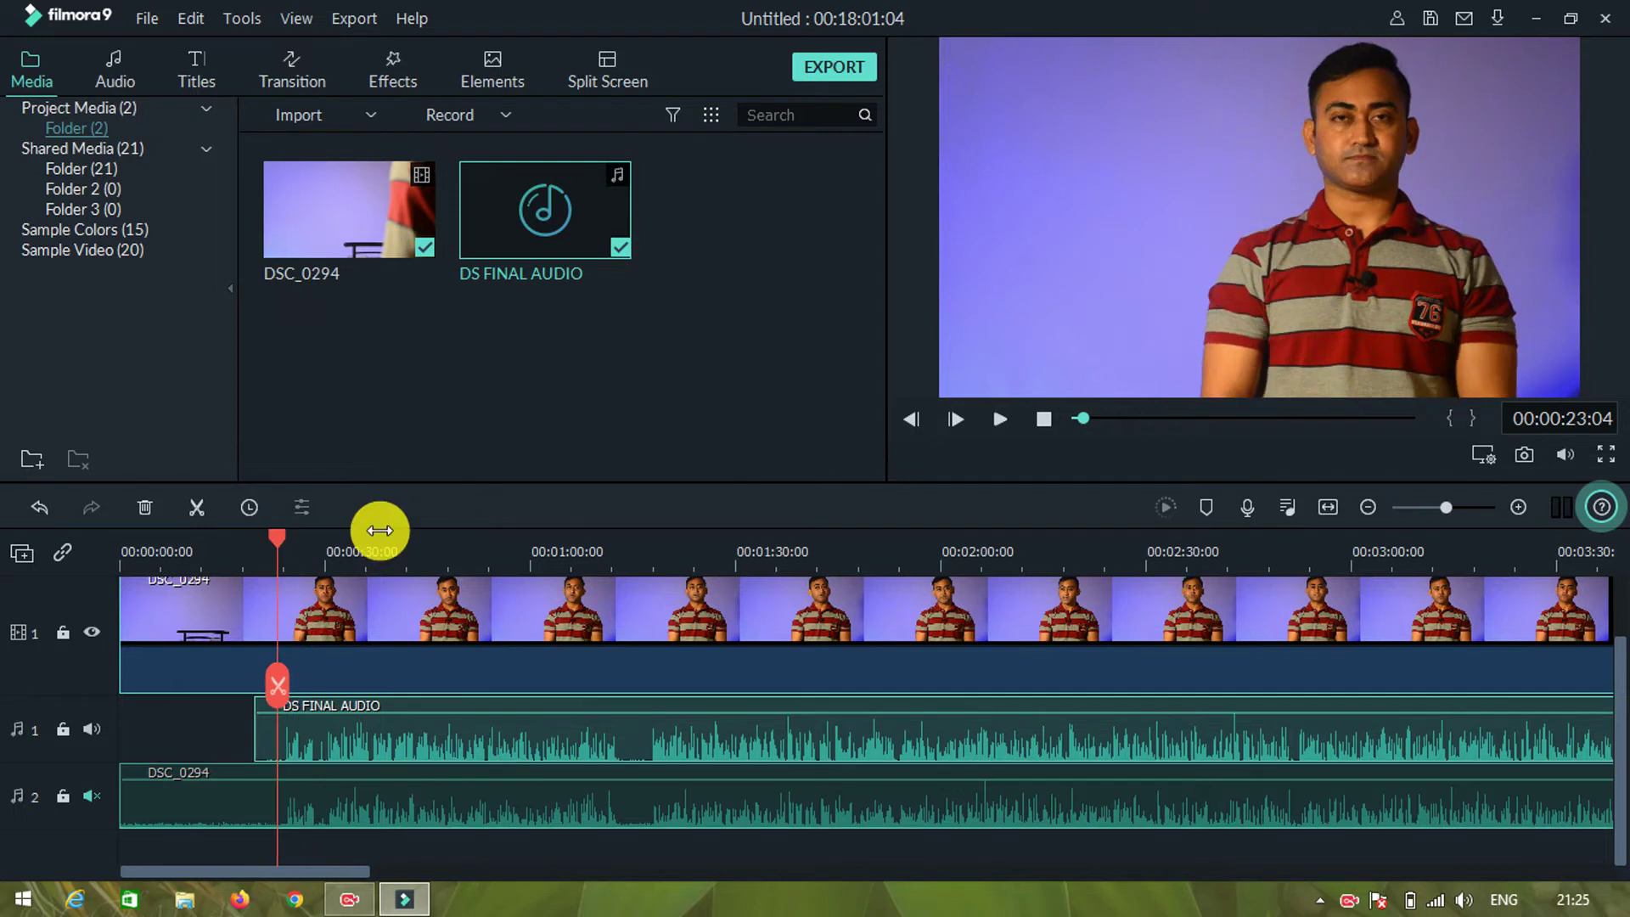
Split all tracks at 00:00:24:08, just before the speech, and delete the parts before the cut.
left_click_drag(379, 534, 801, 582)
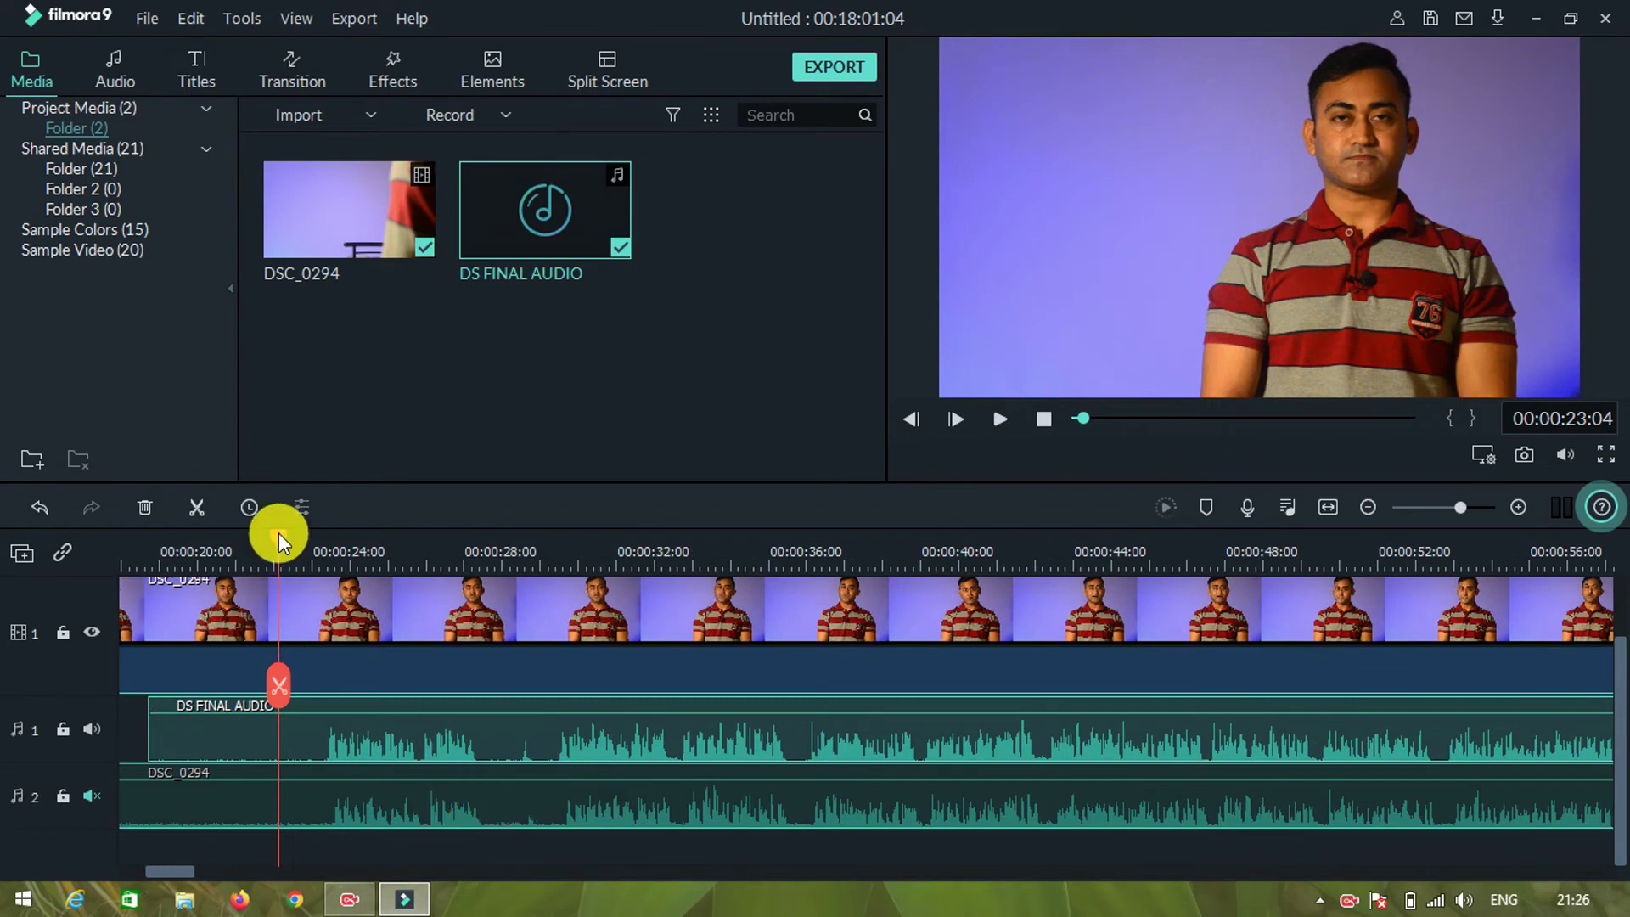
left_click_drag(279, 534, 366, 542)
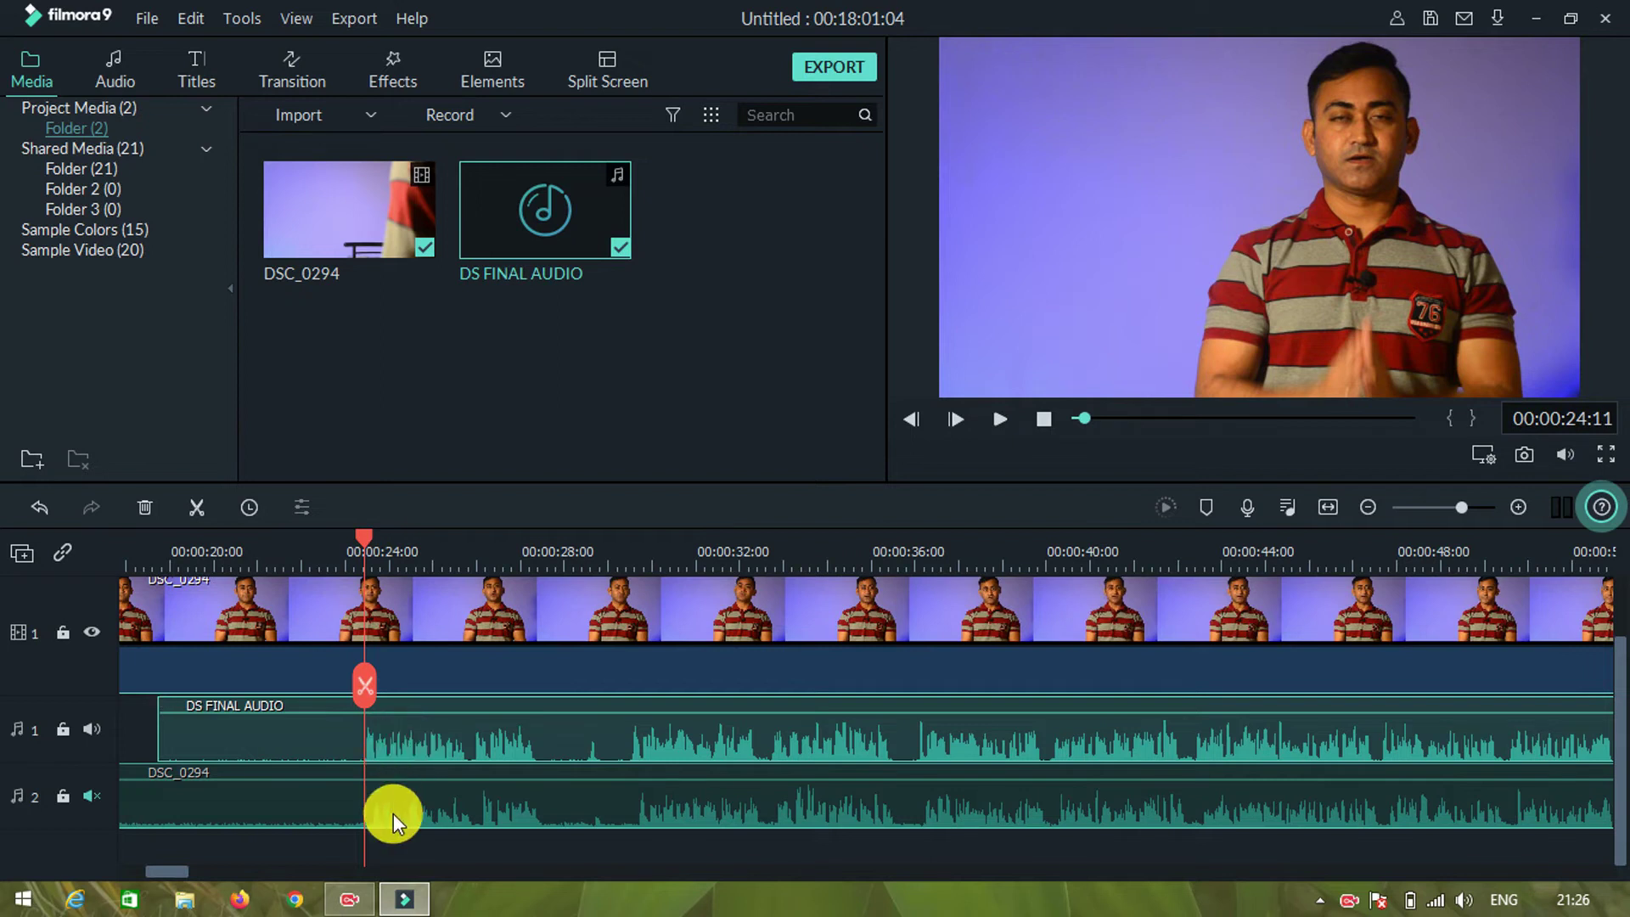
left_click_drag(393, 814, 383, 814)
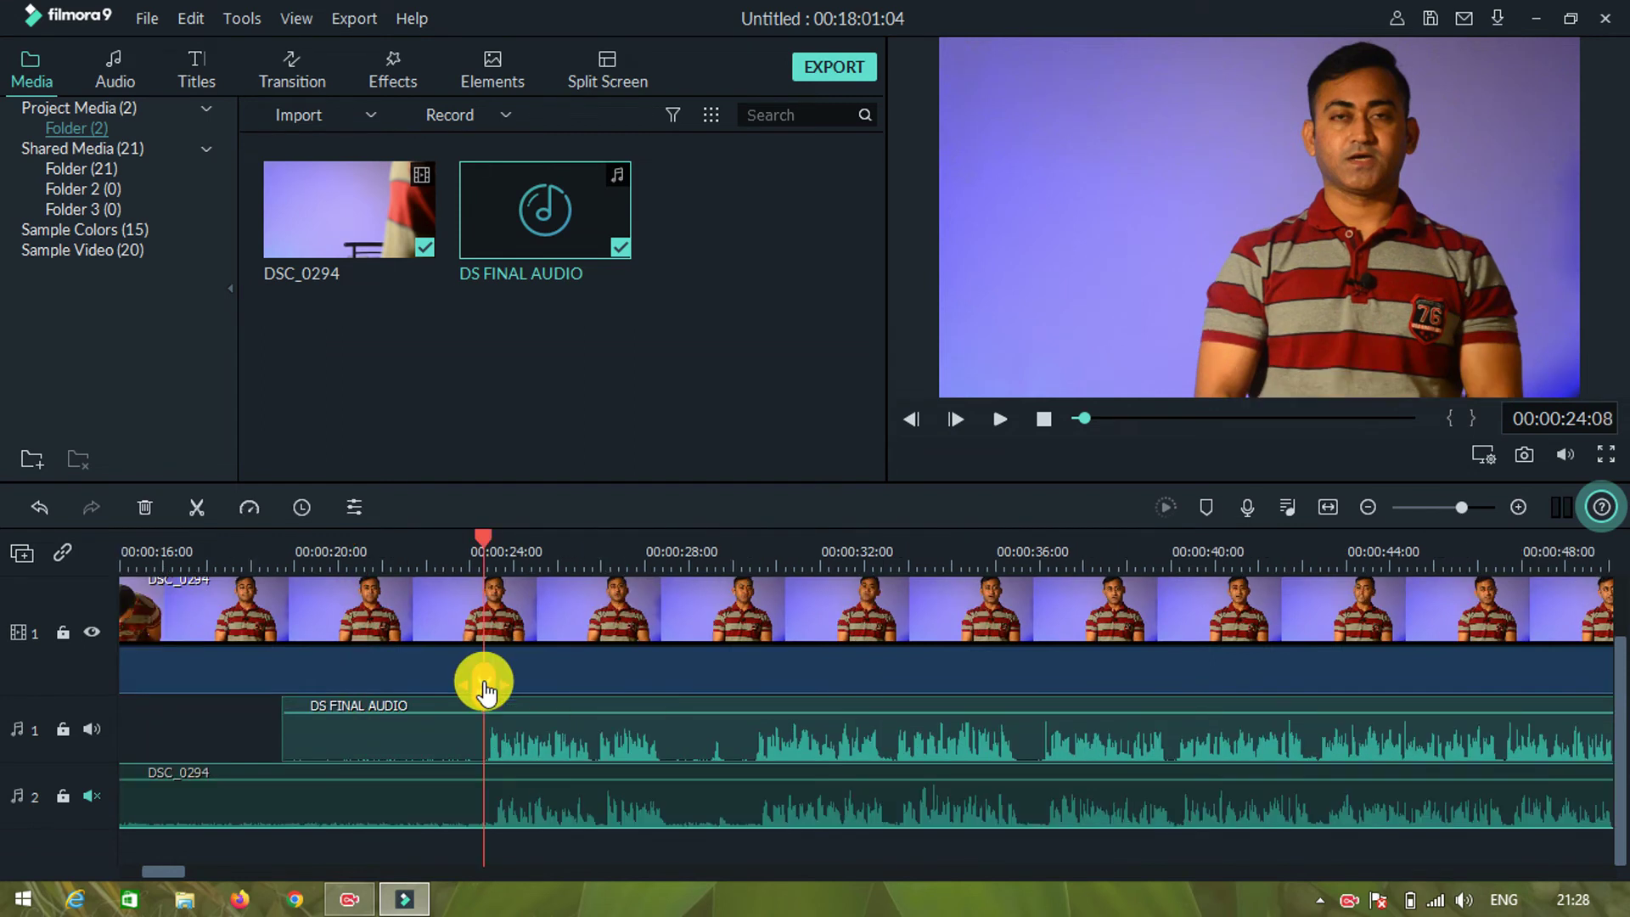
left_click(484, 684)
left_click_drag(414, 849, 415, 600)
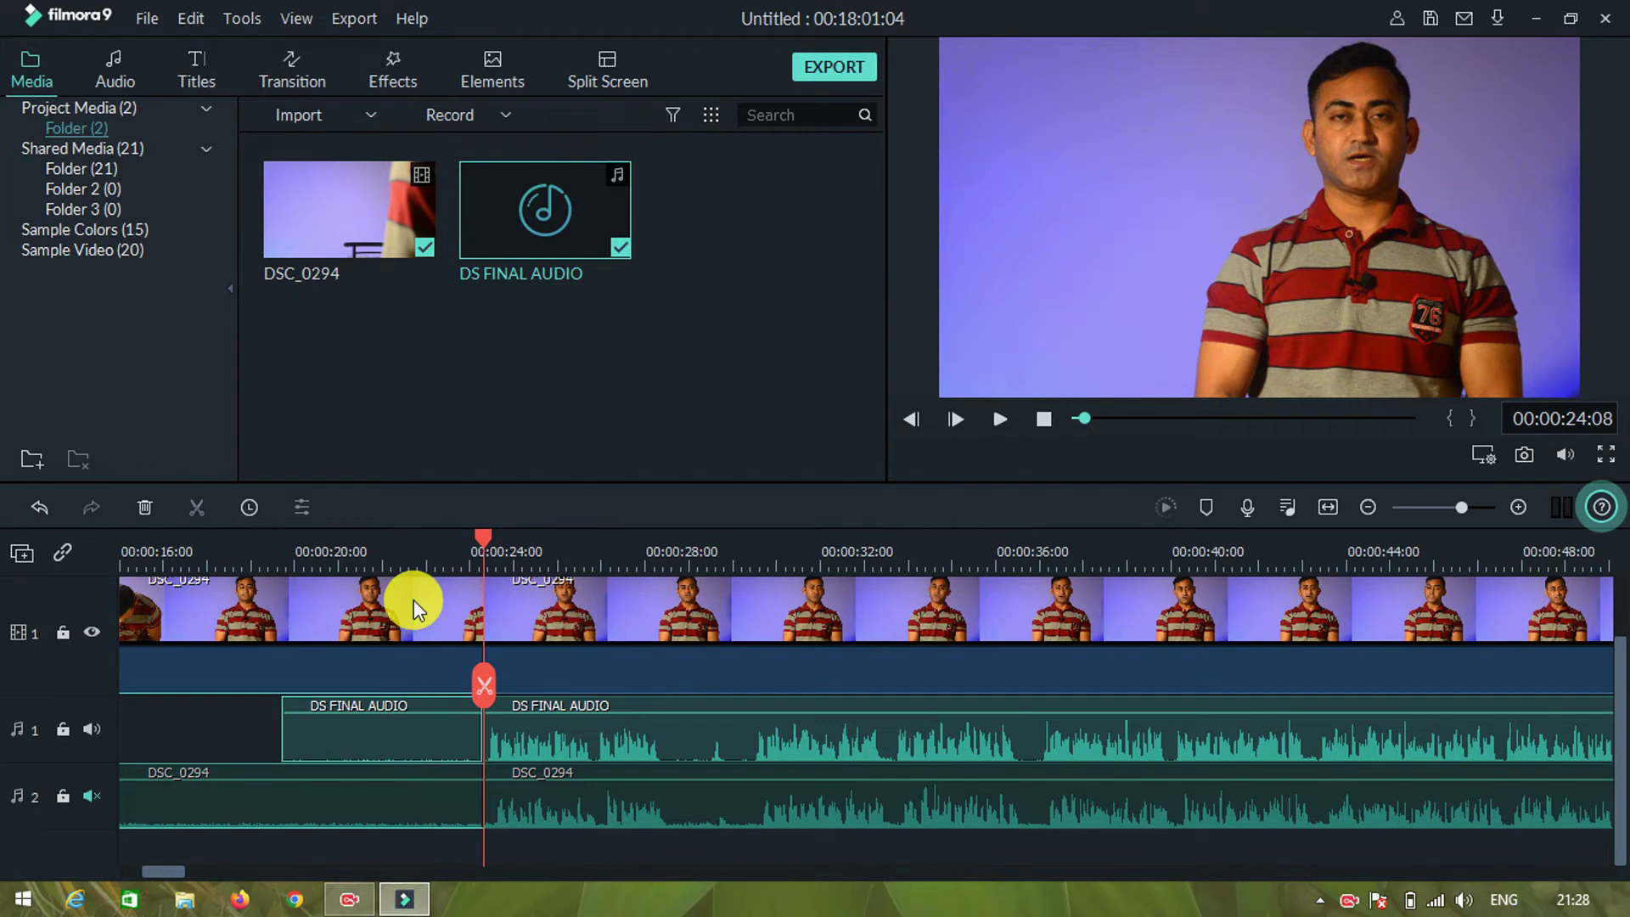
key("Delete")
left_click_drag(171, 872, 66, 873)
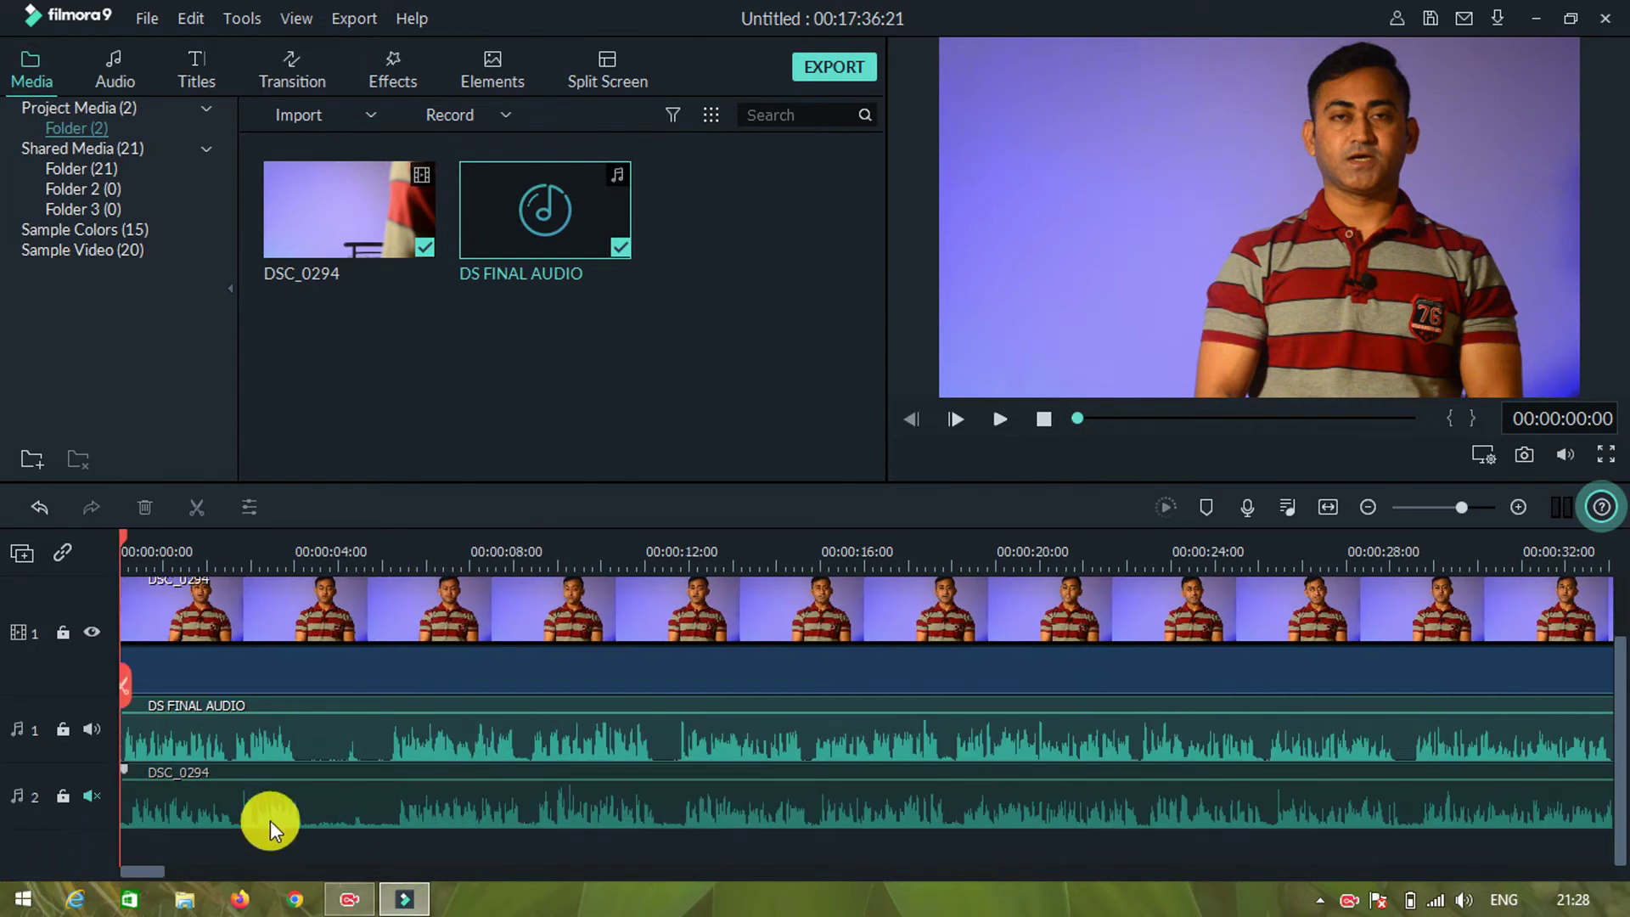
Shift the DS FINAL AUDIO clip to start at 00:00:00:04 so its peaks match the DSC_0294 audio.
left_click_drag(219, 561, 620, 581)
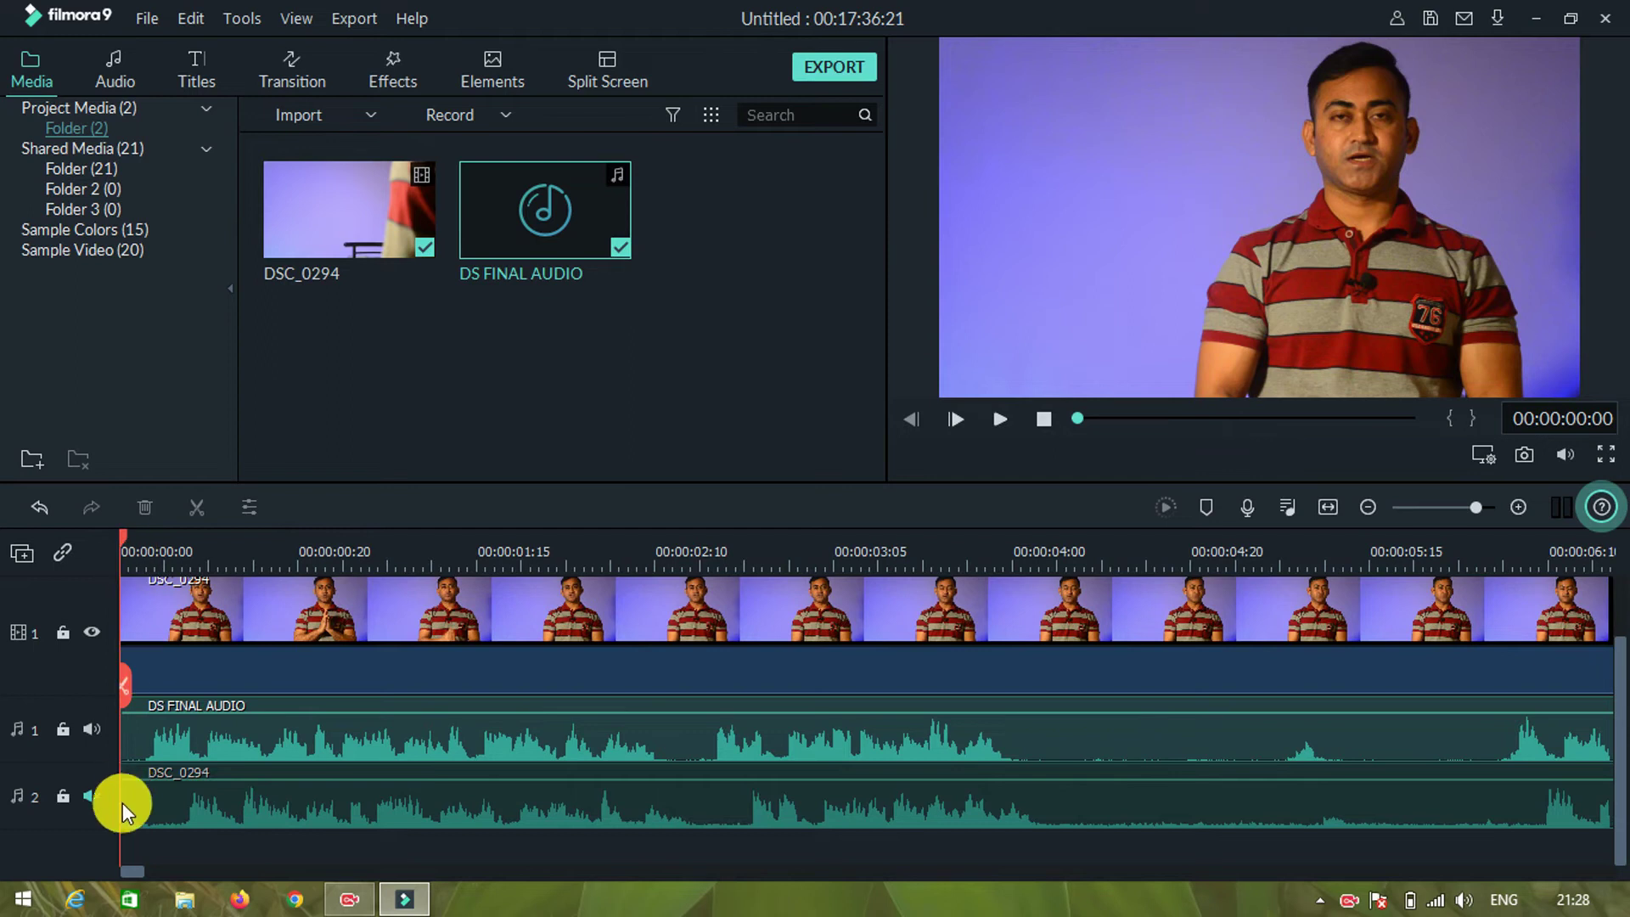
left_click(154, 551)
left_click_drag(282, 722, 263, 721)
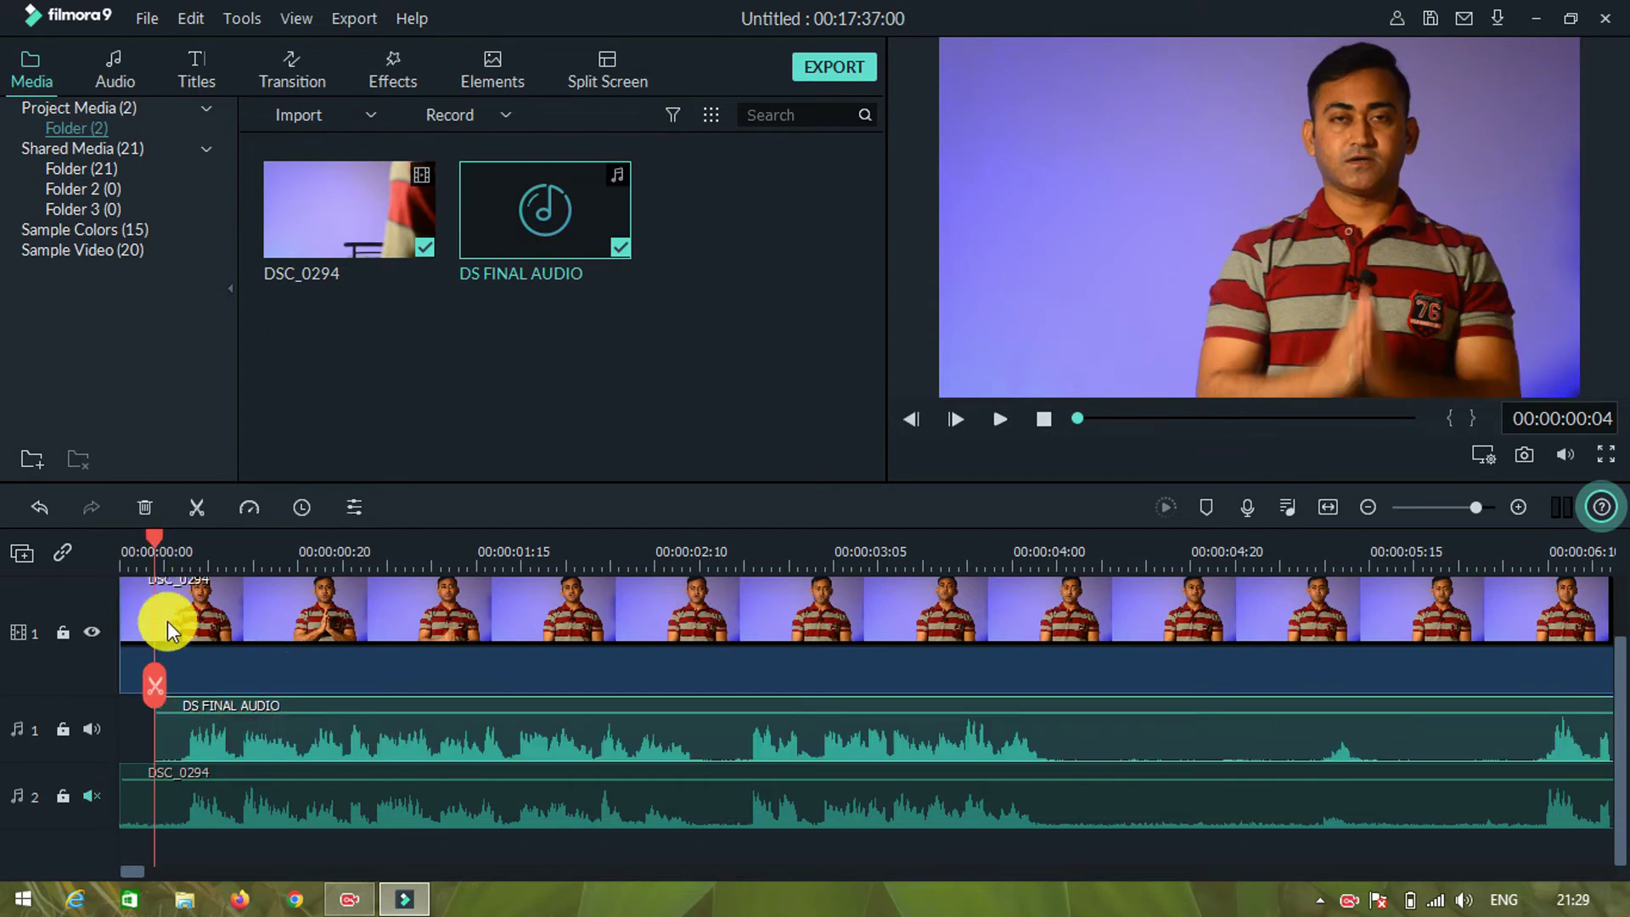
Compare the first speech peaks of both audio tracks and play from 00:00:00:07 to check the lip sync.
left_click_drag(153, 546, 191, 546)
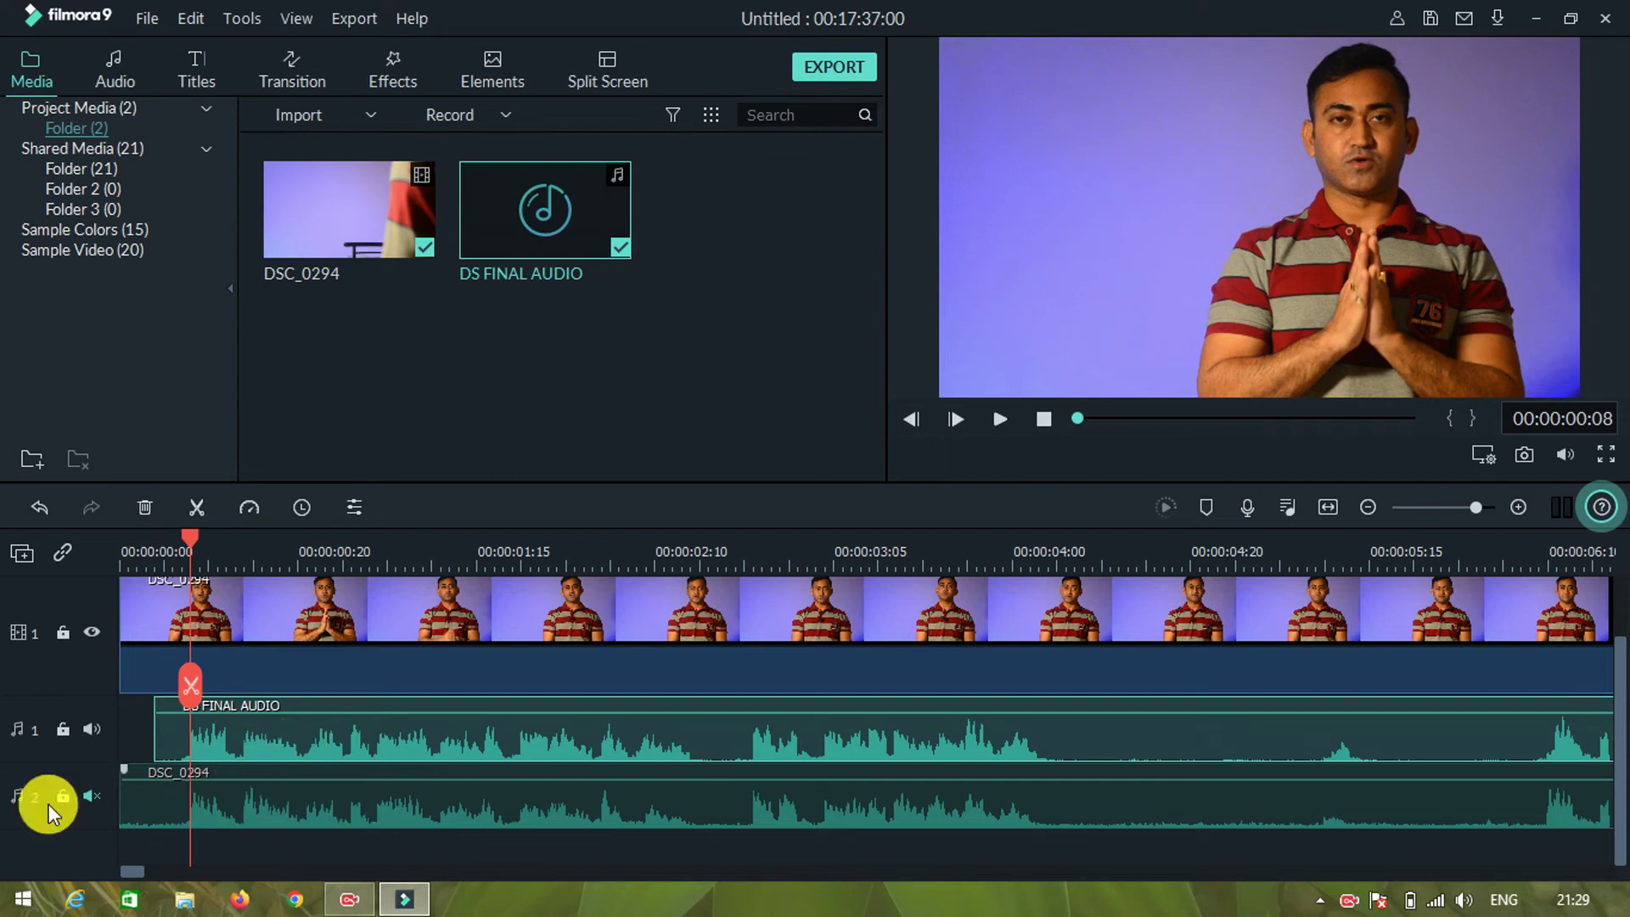
left_click(78, 798)
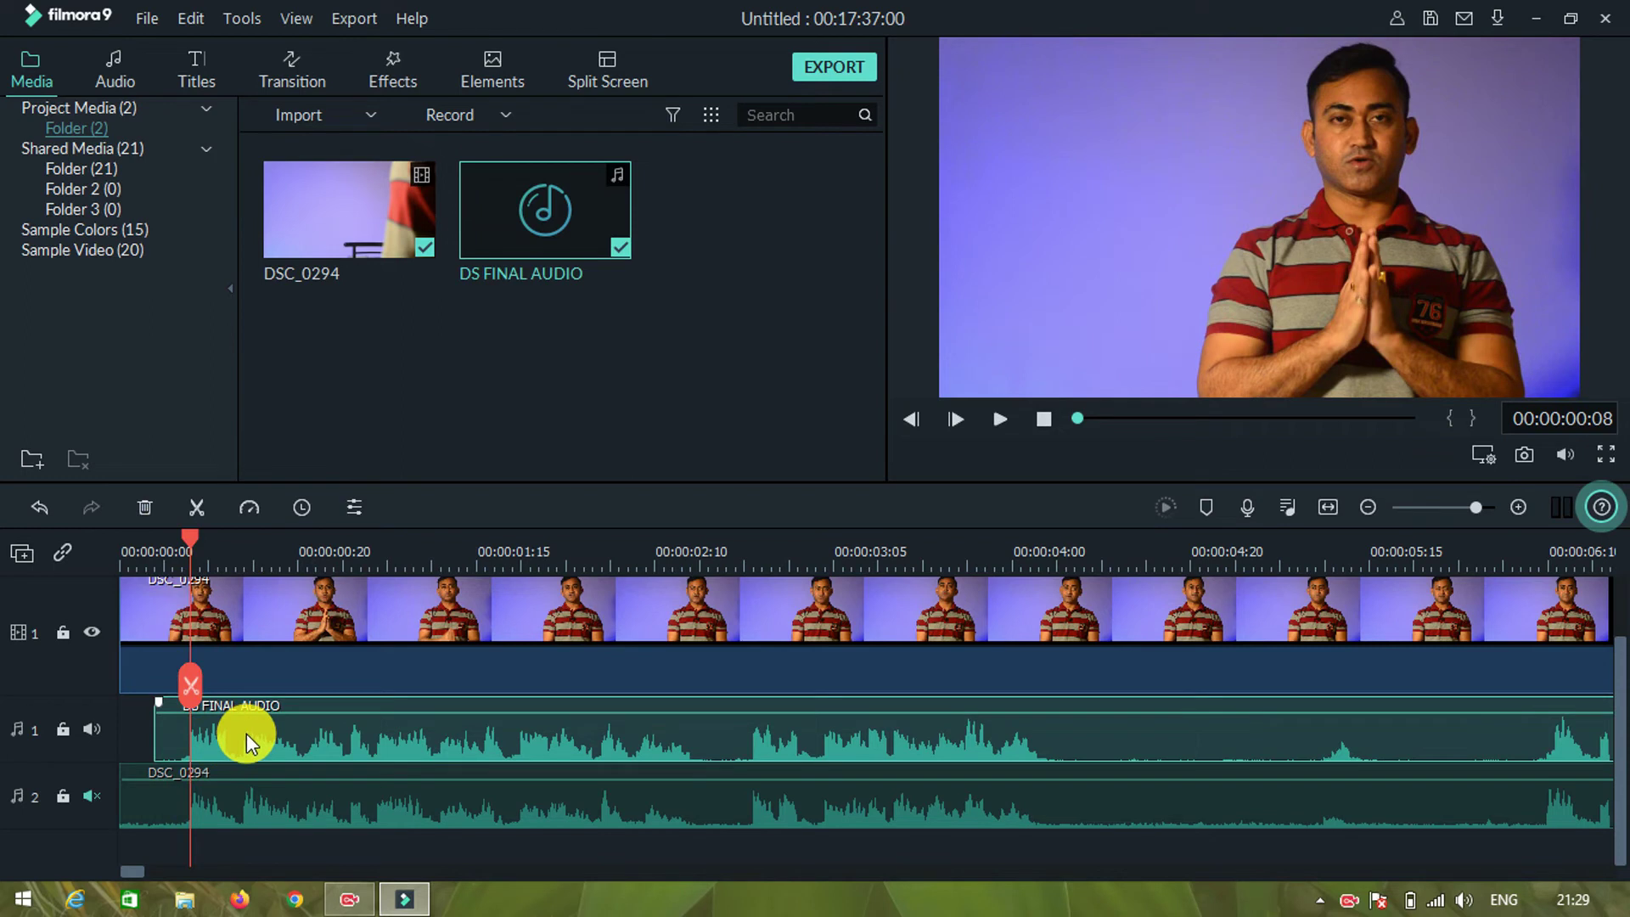
left_click(183, 538)
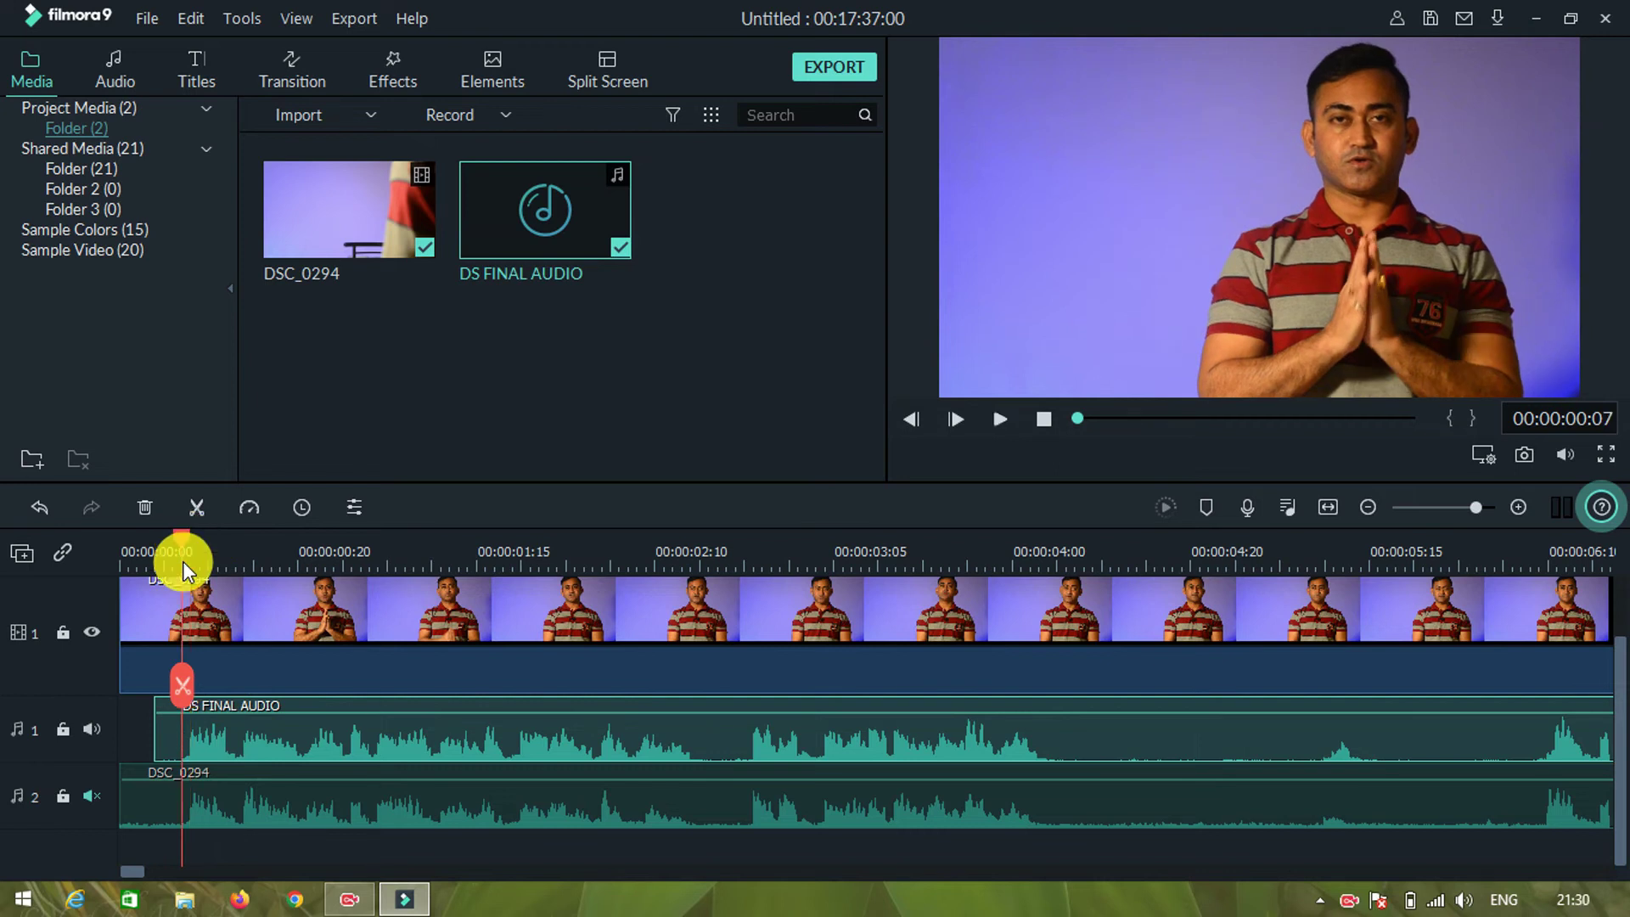
key("space")
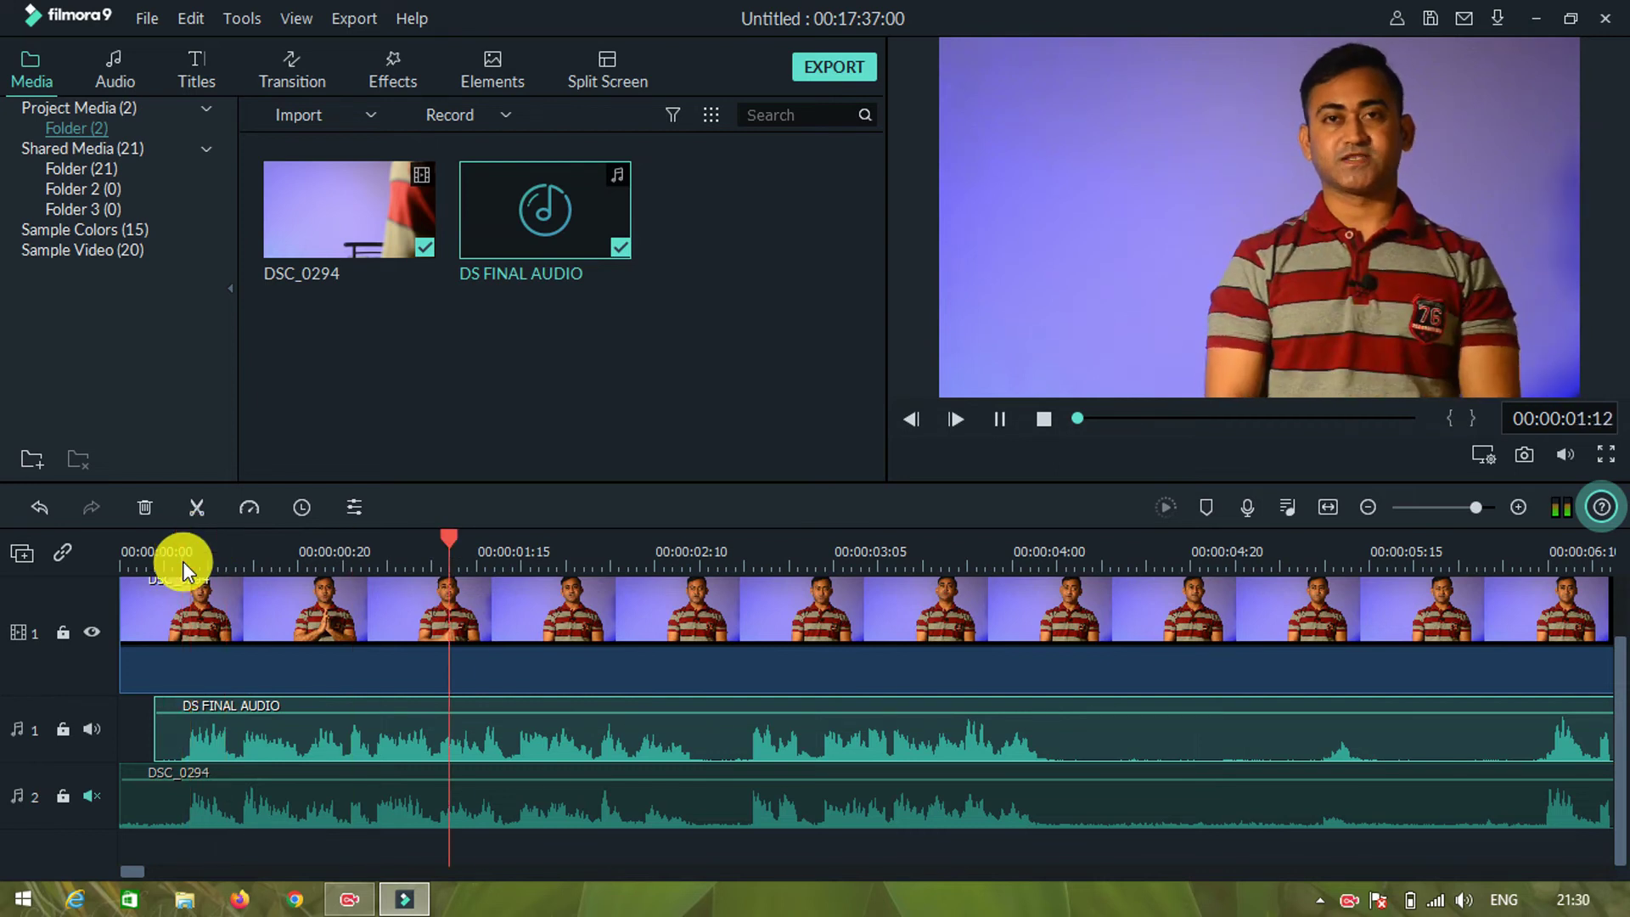
key("space")
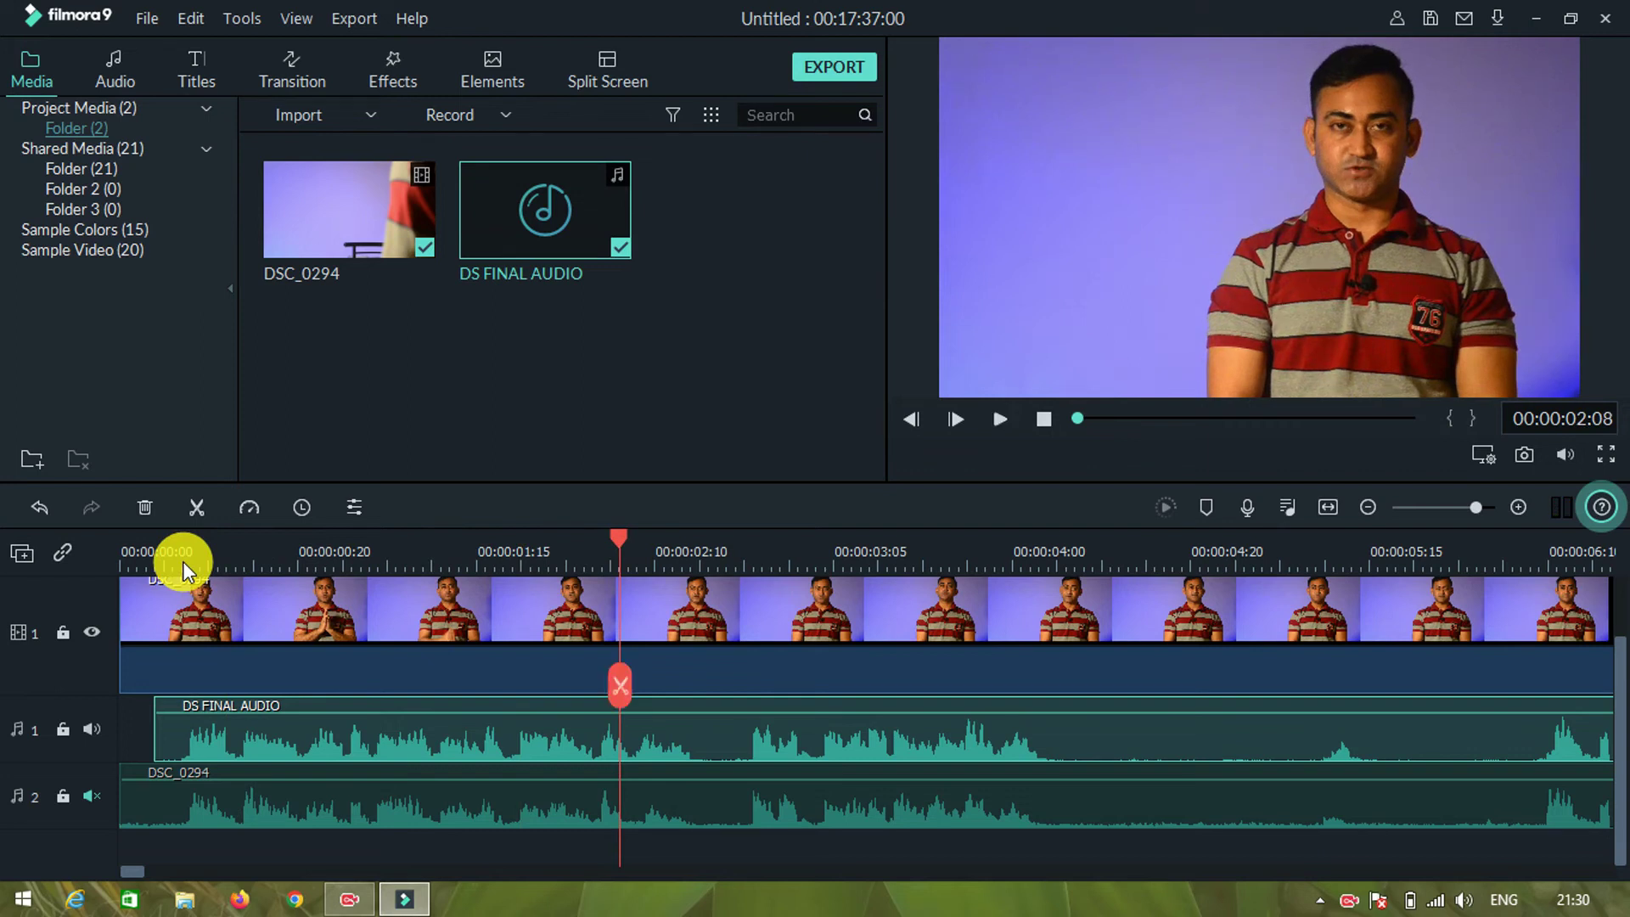
Delete the detached DSC_0294 audio from audio track 2.
left_click(220, 818)
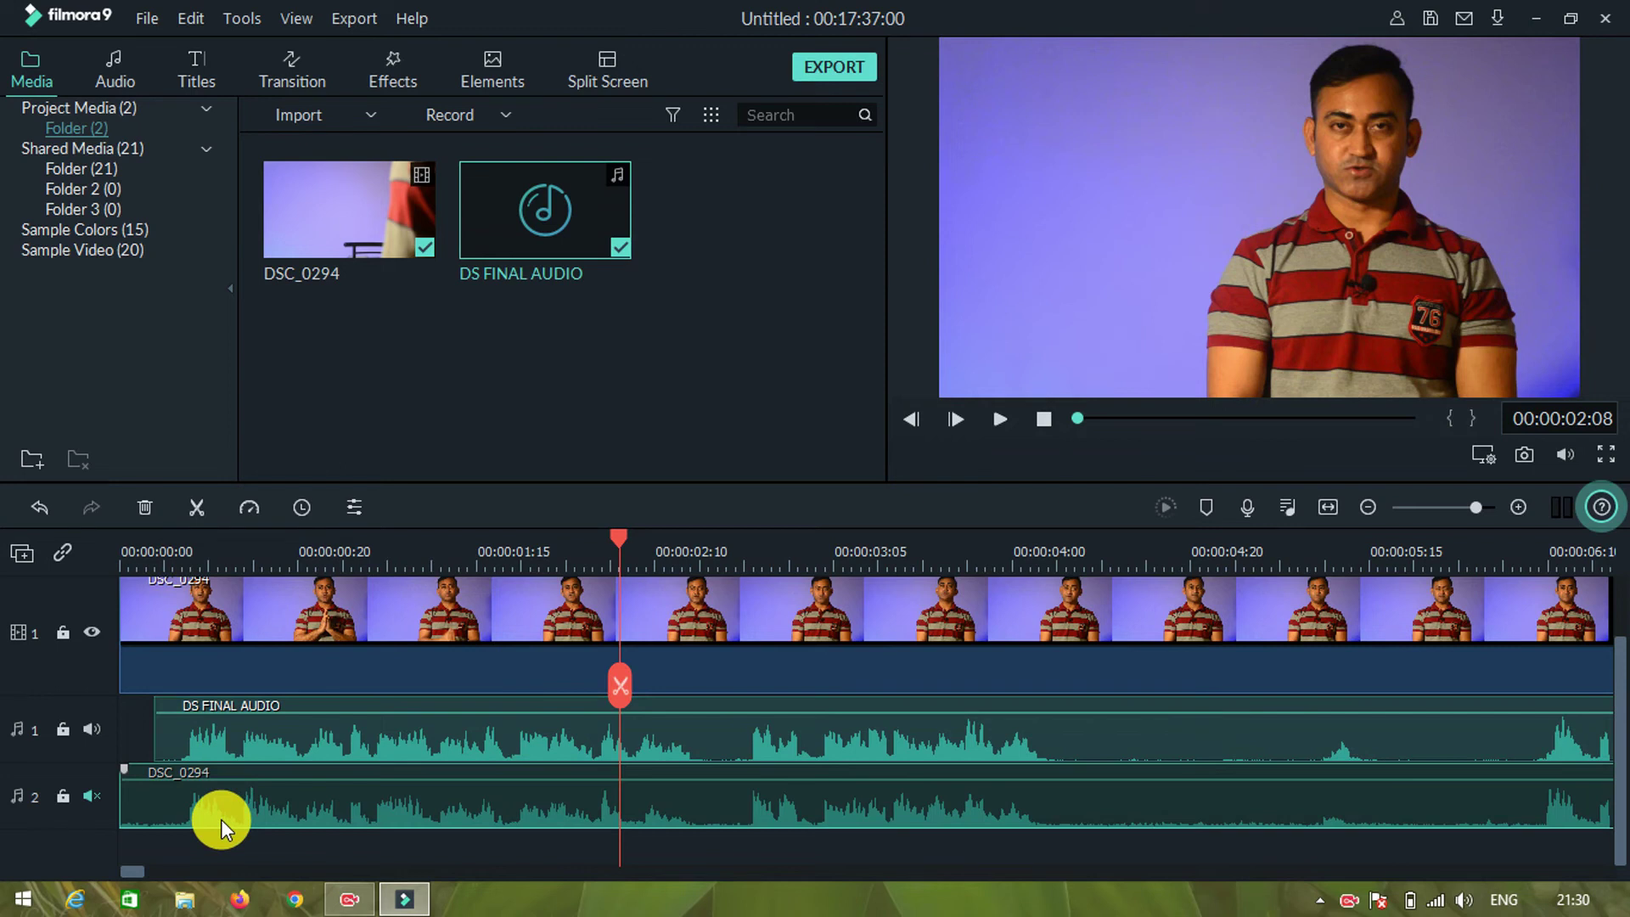
key("Delete")
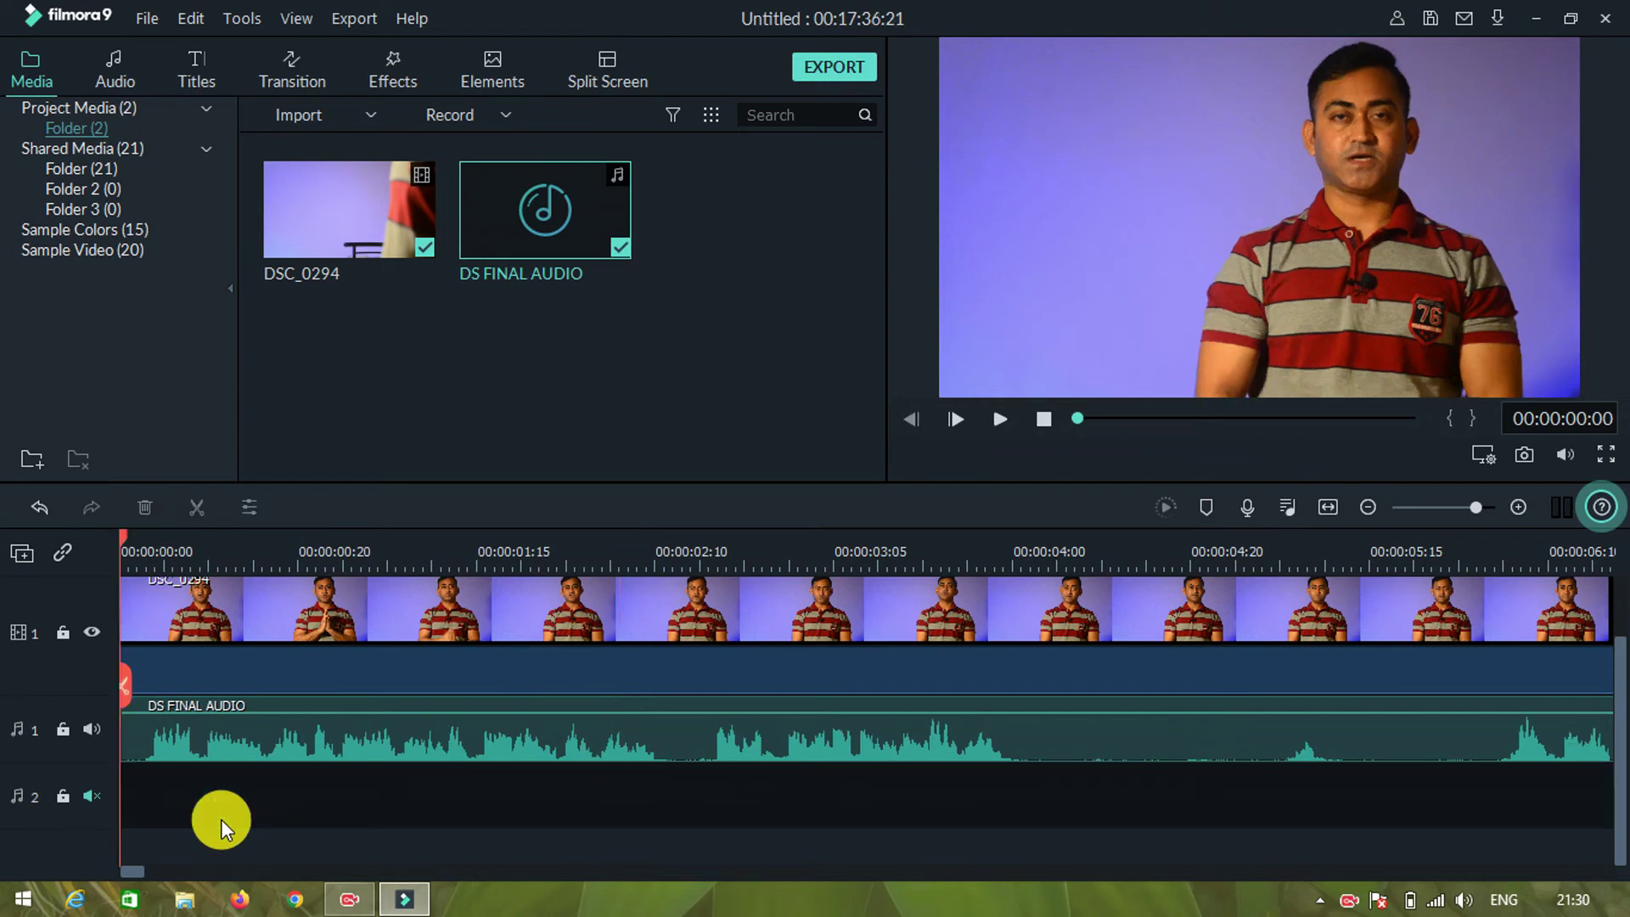